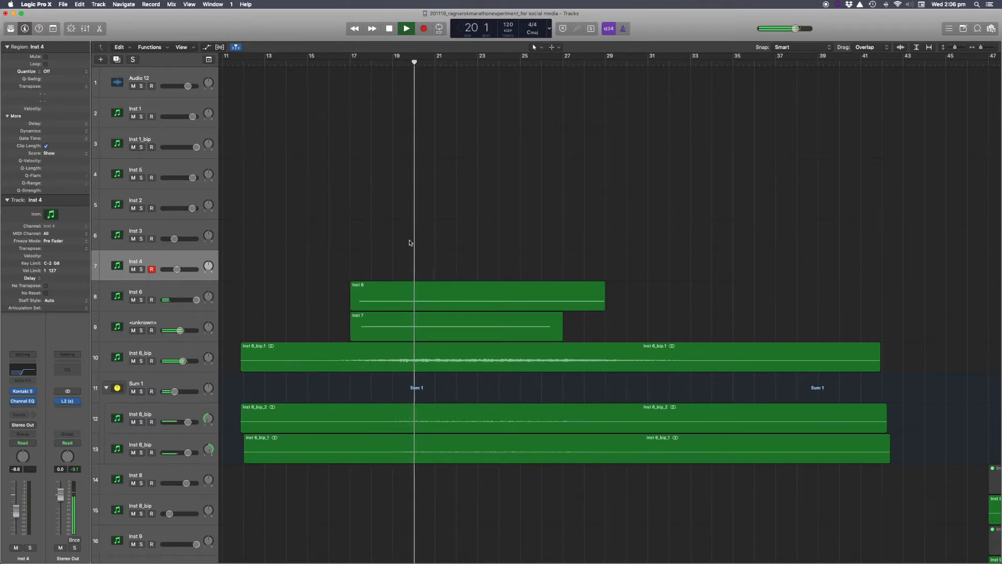
Listen to the layered drone section through to about bar 28, and stop playback.
scroll(391, 257, left, 2)
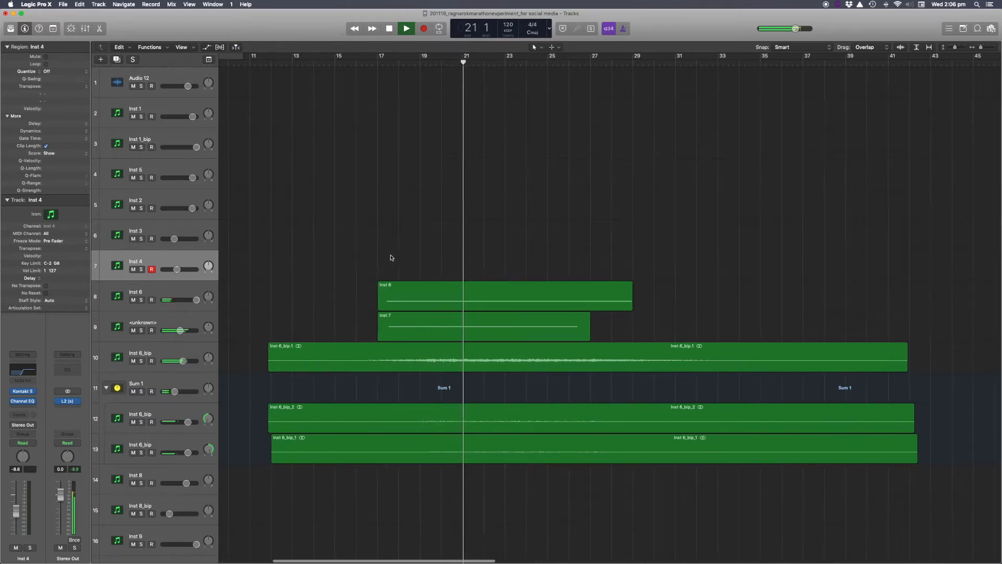
scroll(392, 258, right, 1)
scroll(391, 258, up, 2)
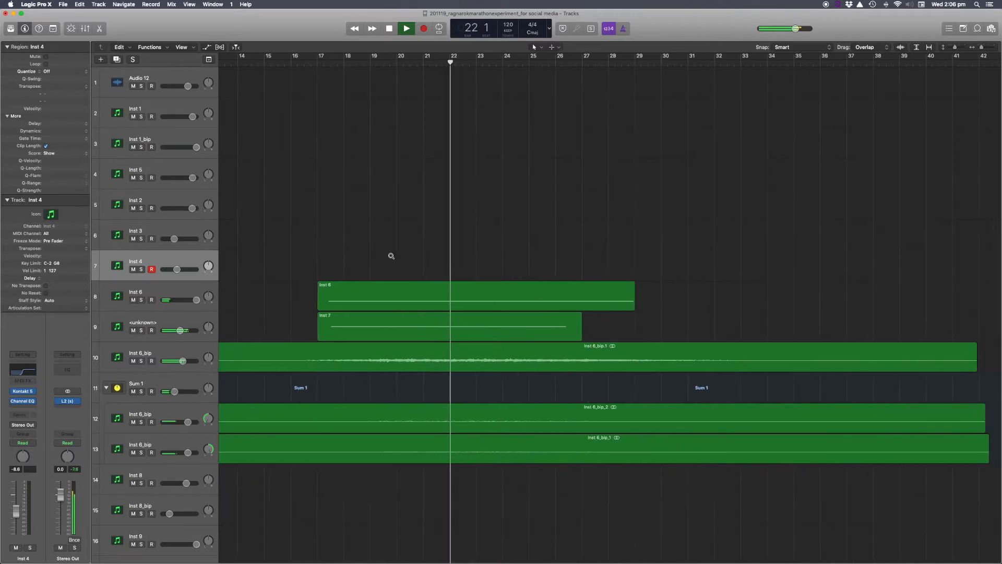
scroll(392, 258, left, 1)
scroll(391, 257, left, 1)
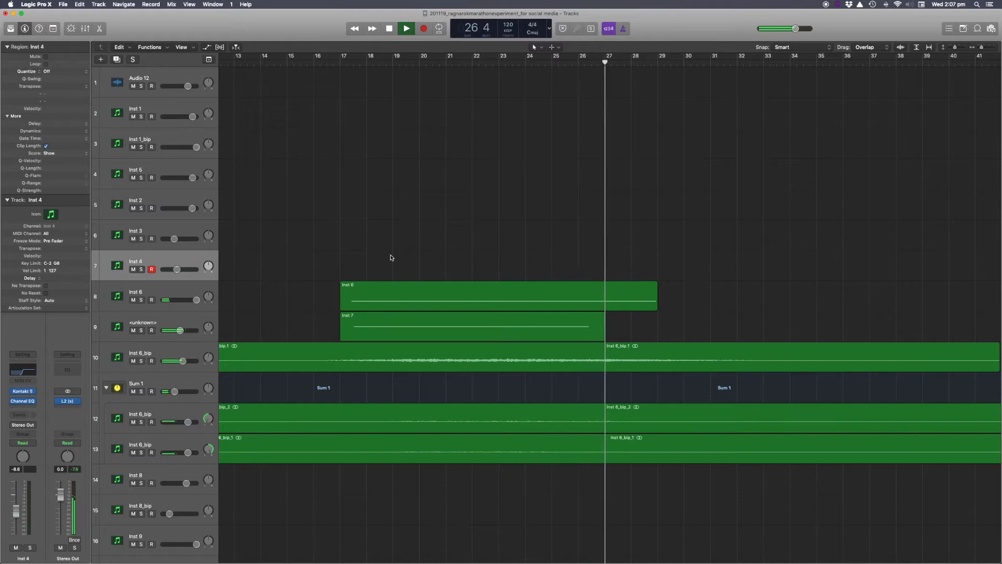
key(space)
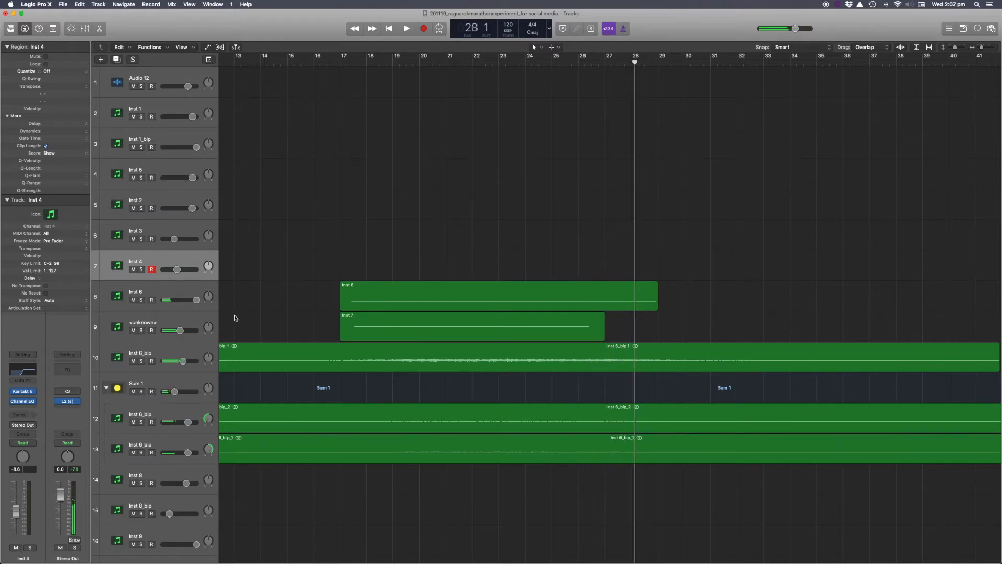
Audition the Inst 6 track on its own from bar 17, select it, and turn its solo off.
click(141, 301)
click(343, 71)
key(space)
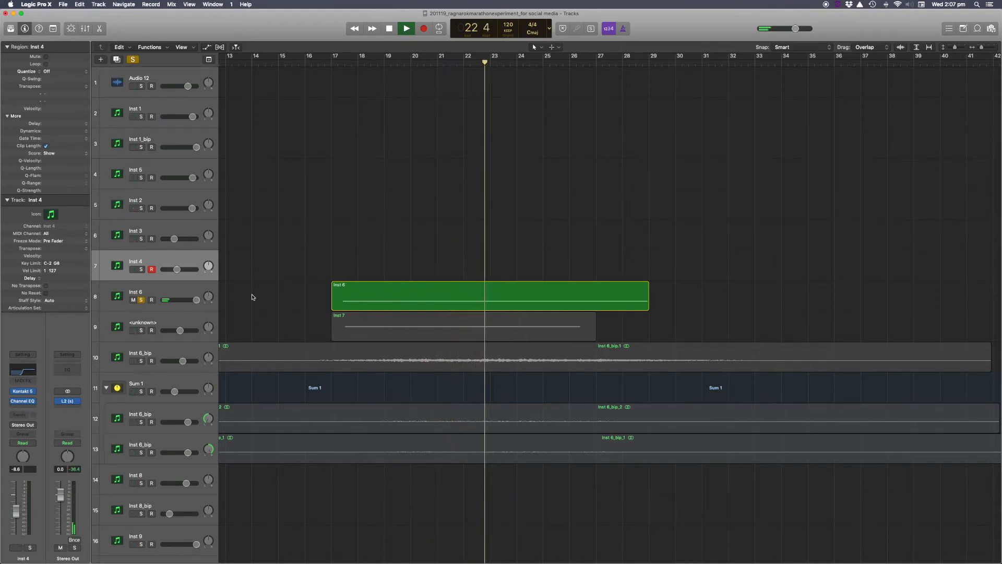
click(140, 305)
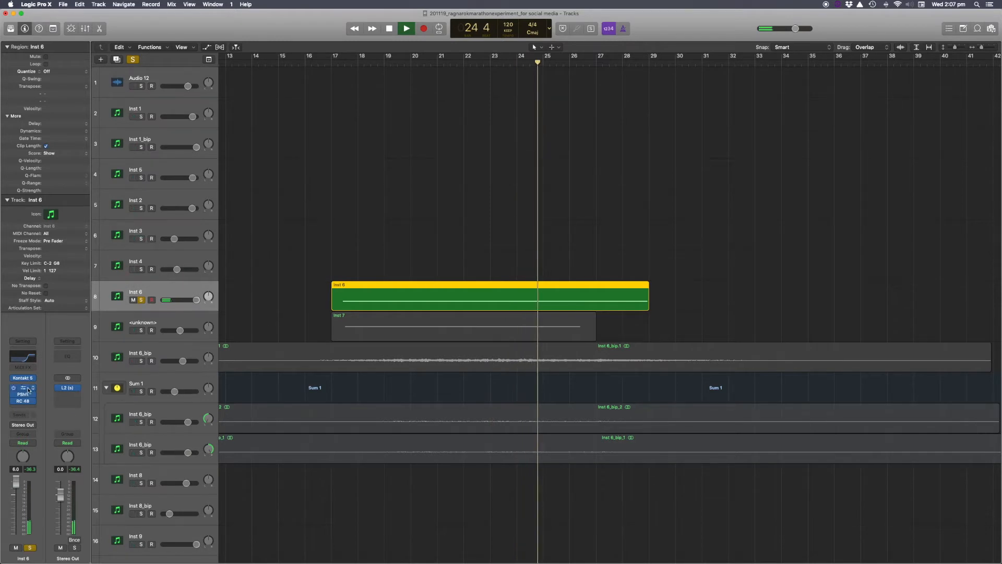
key(space)
click(140, 300)
Audition track 9, which holds the Inst 7 region, in solo from bar 17, and turn its solo off.
click(141, 330)
key(space)
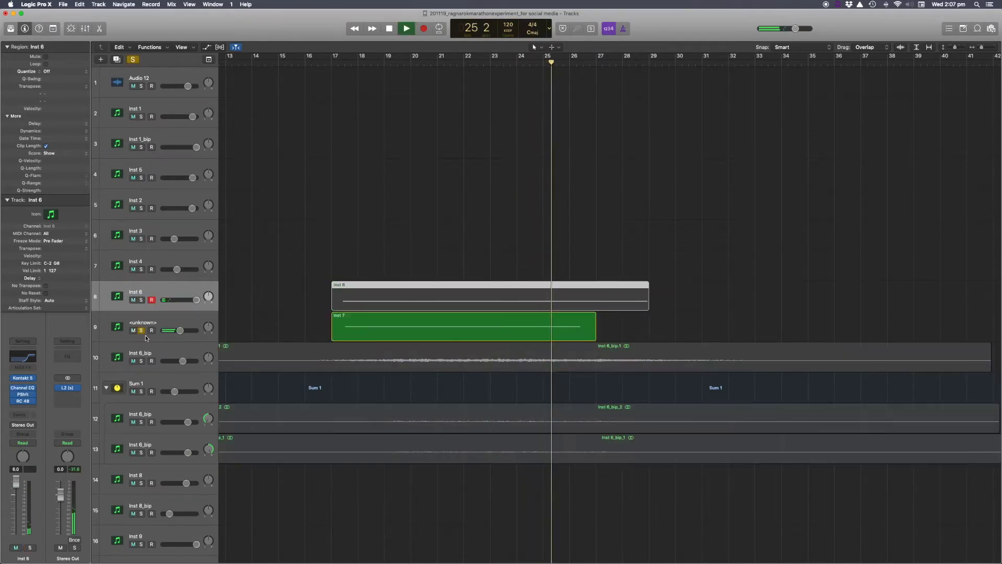
click(331, 64)
key(space)
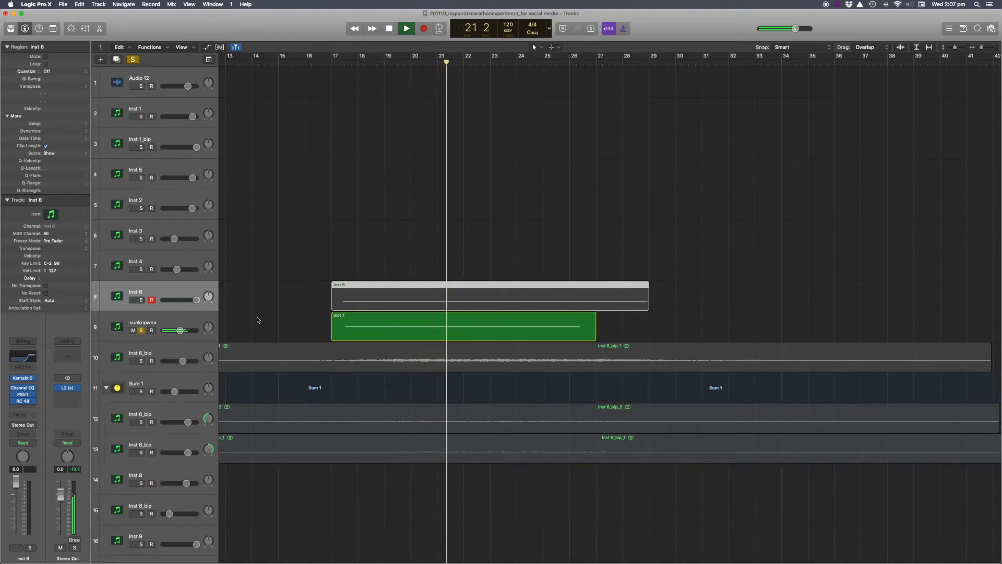
click(141, 330)
Audition the Inst 6_bip track on track 10 in solo from bar 17, and turn its solo off.
click(141, 360)
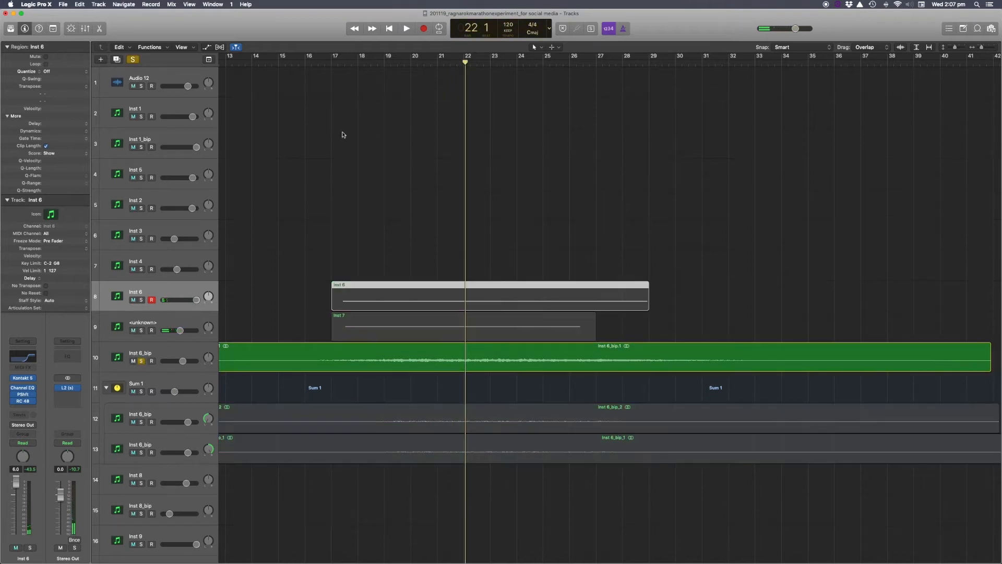
click(331, 60)
key(space)
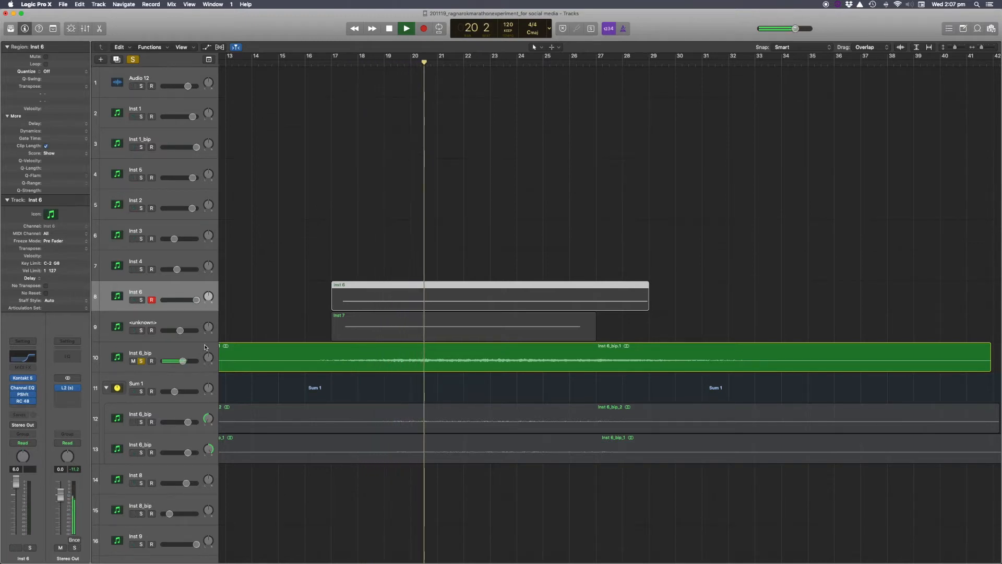
click(141, 361)
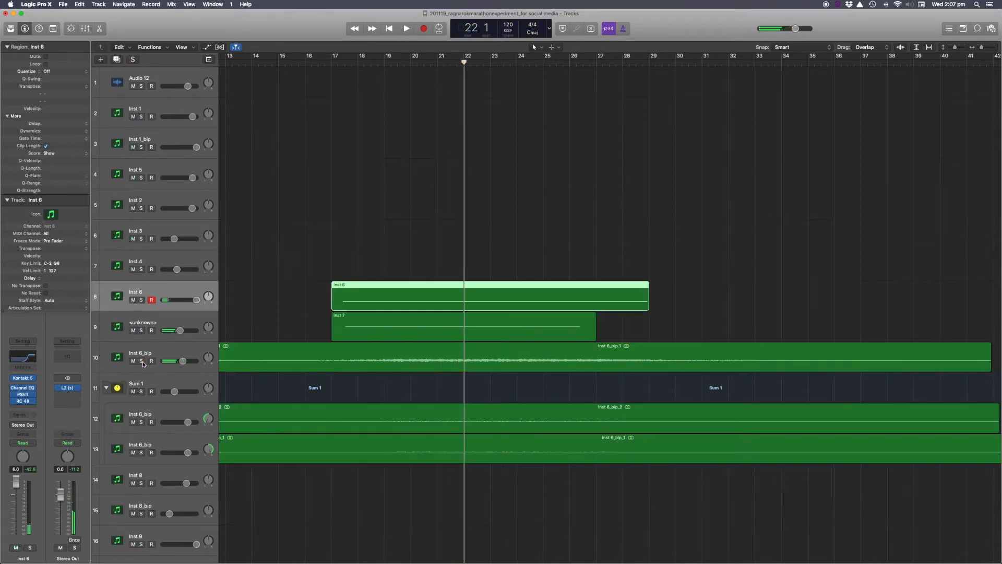
Audition the Sum 1 track stack in solo from bar 17, then unsolo it and stop playback.
click(142, 391)
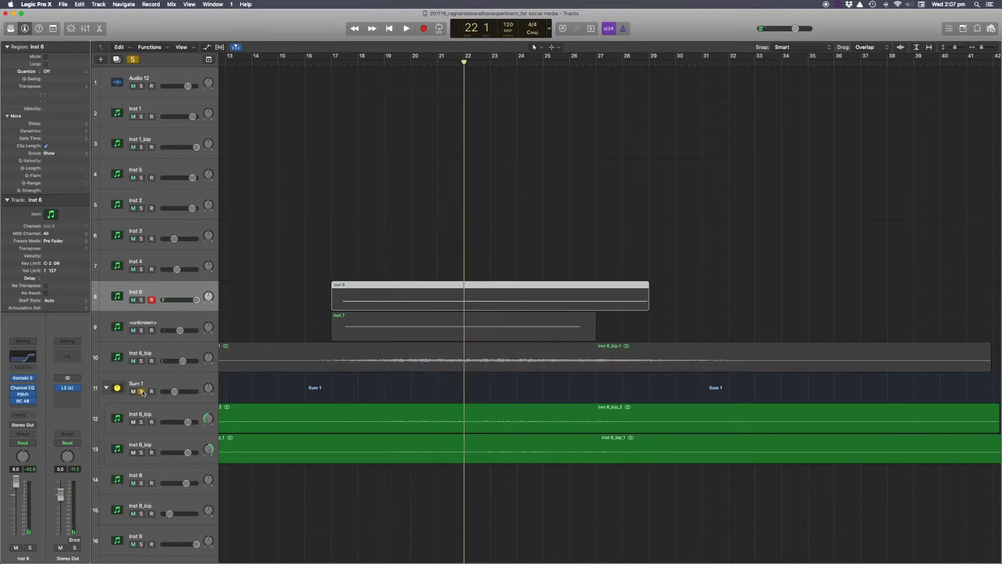
click(335, 61)
key(space)
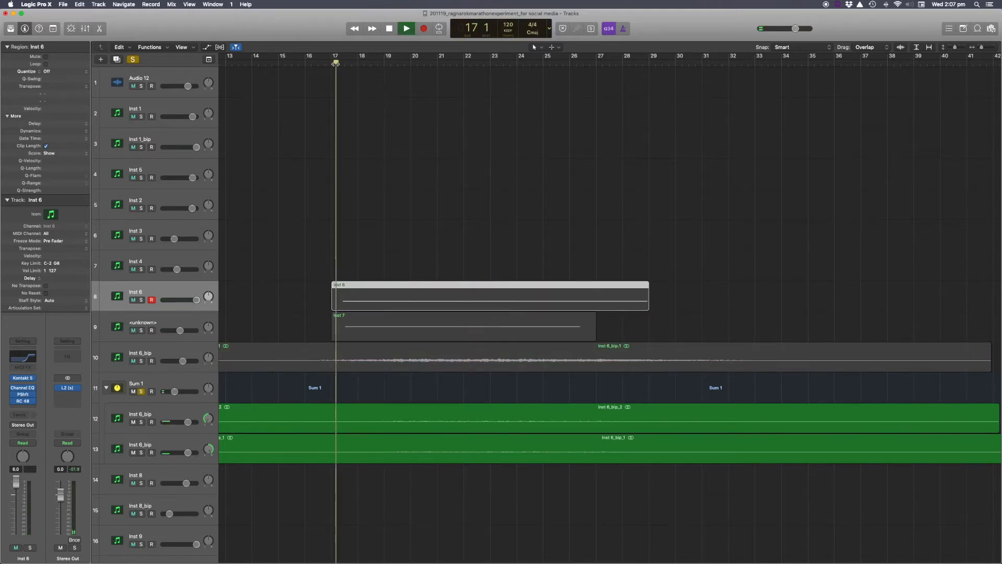
scroll(335, 64, left, 1)
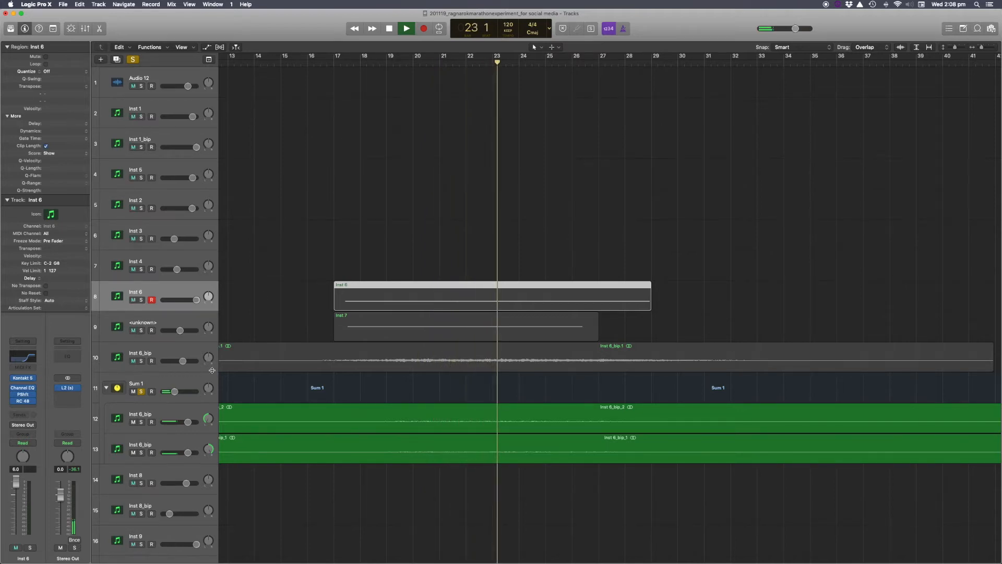
click(142, 392)
key(space)
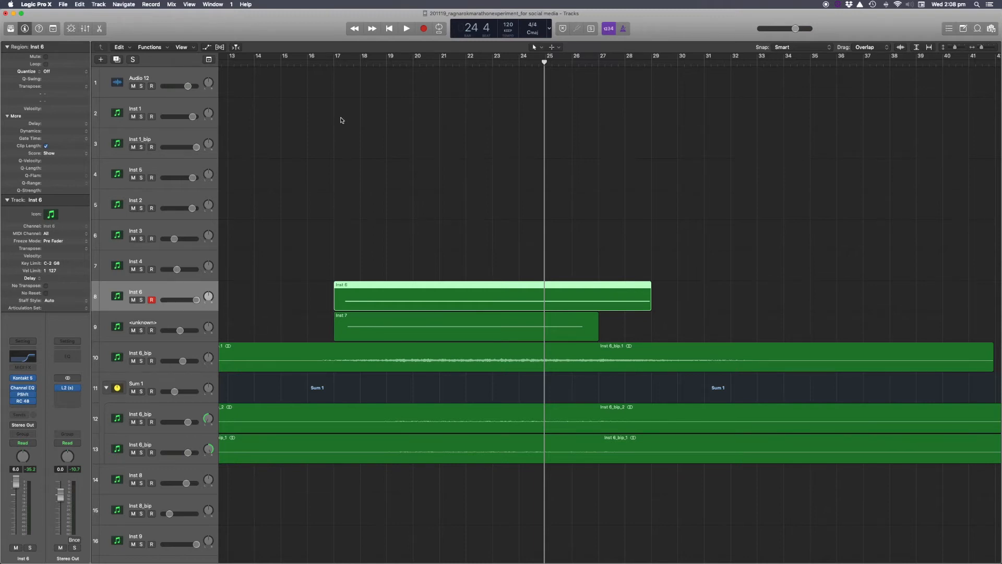
Solo the Inst 6 region with the cycle active over bars 17 to 33, and view its Kontakt drone instrument.
key(ctrl+s)
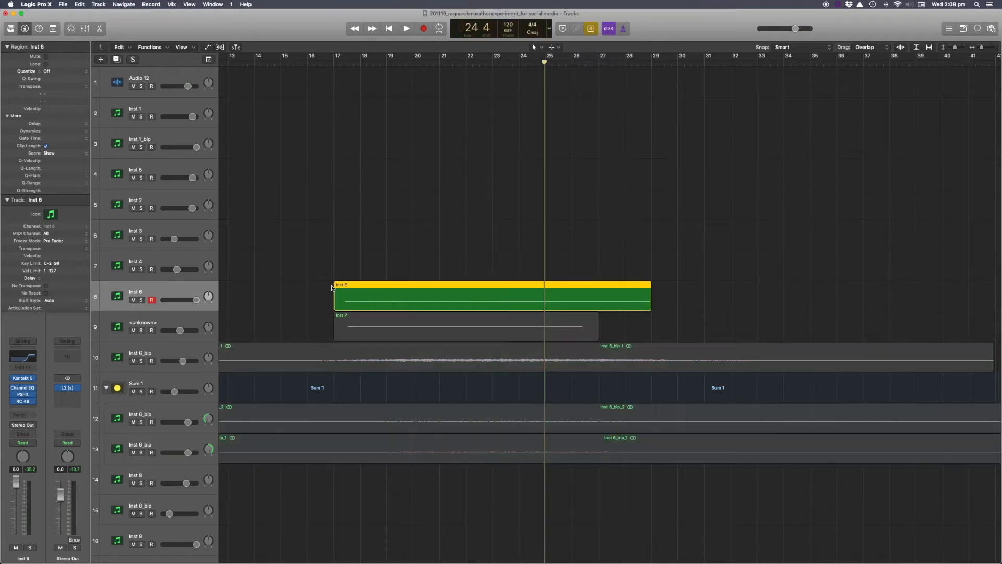
click(338, 56)
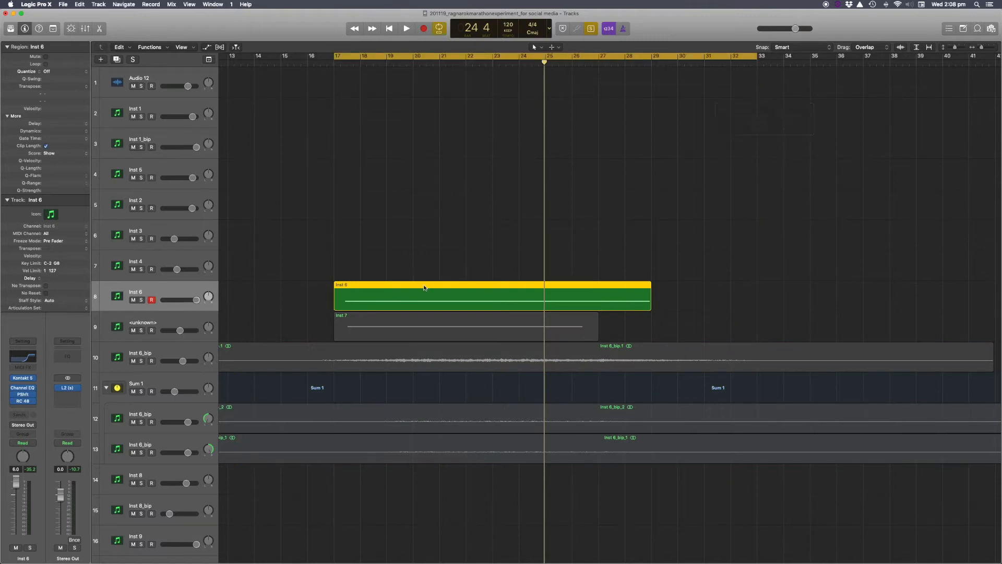
click(24, 379)
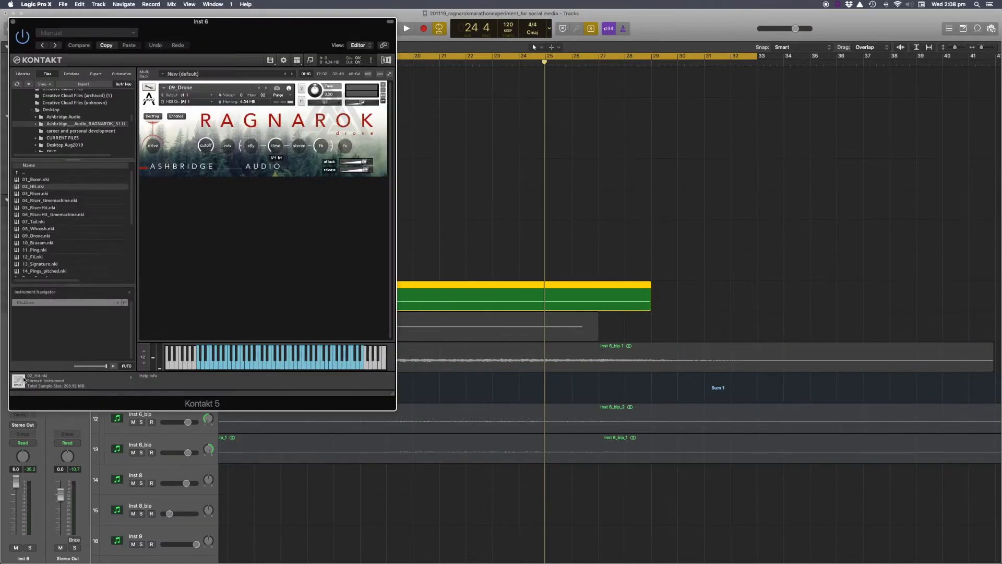
click(13, 22)
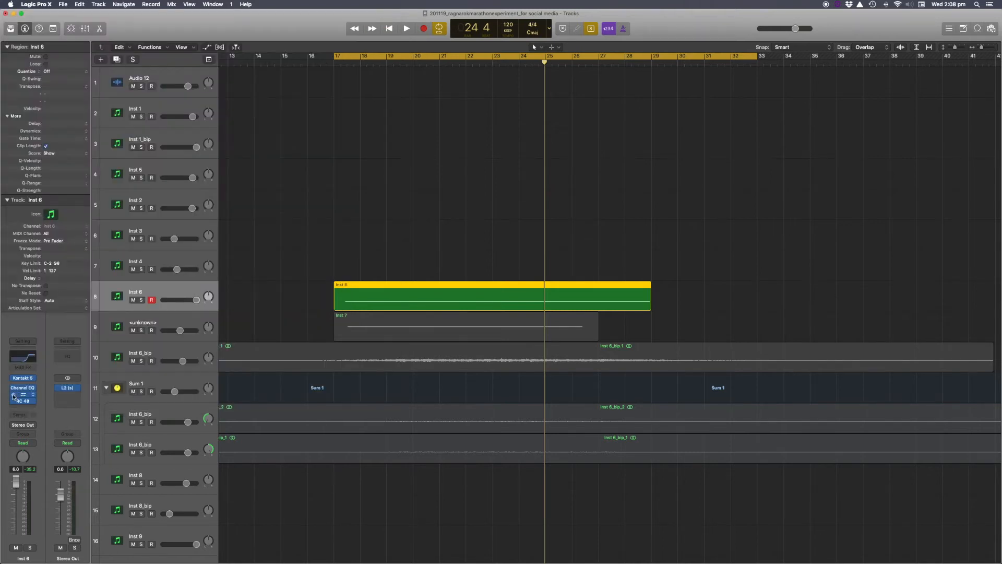
Play Inst 6 with its inserts bypassed, re-enabling Channel EQ, Pitch Shifter and RC 48 in turn and viewing the last two plug-ins' settings.
key(space)
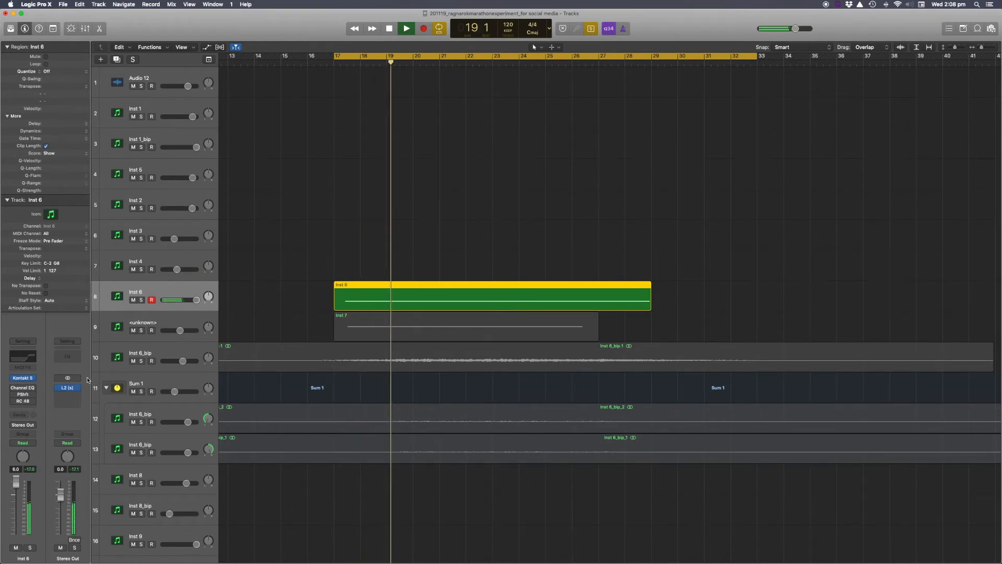
click(13, 388)
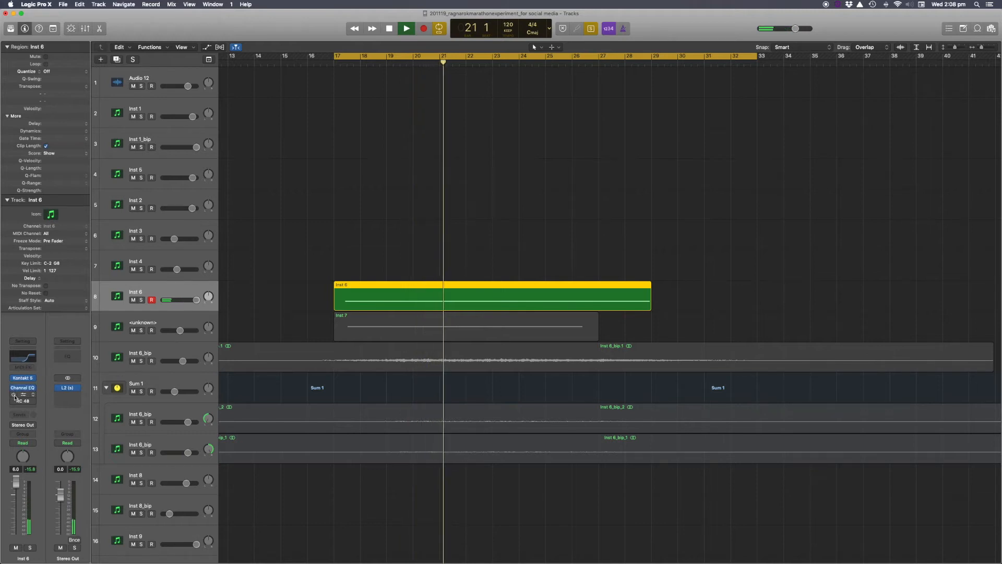
click(22, 396)
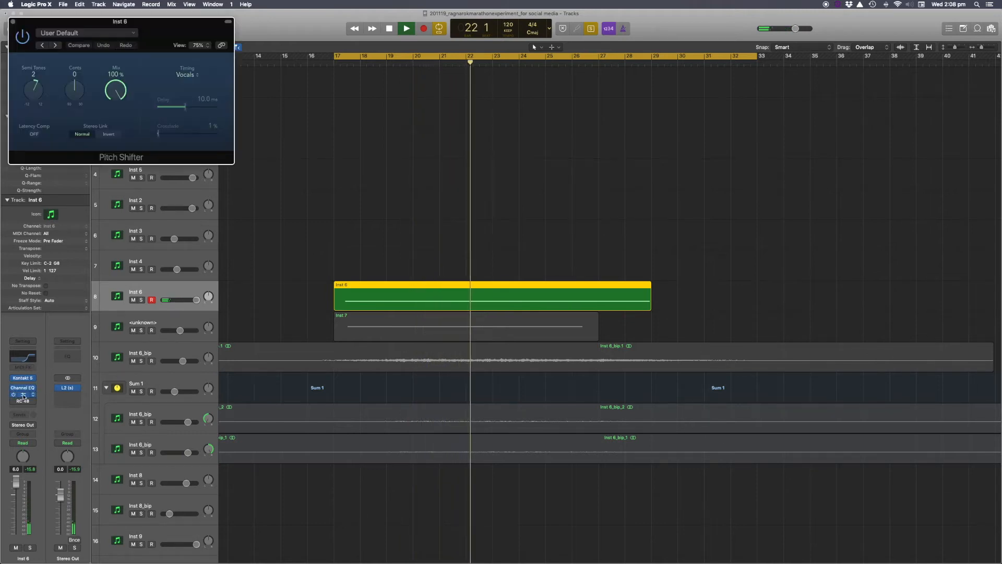
click(23, 396)
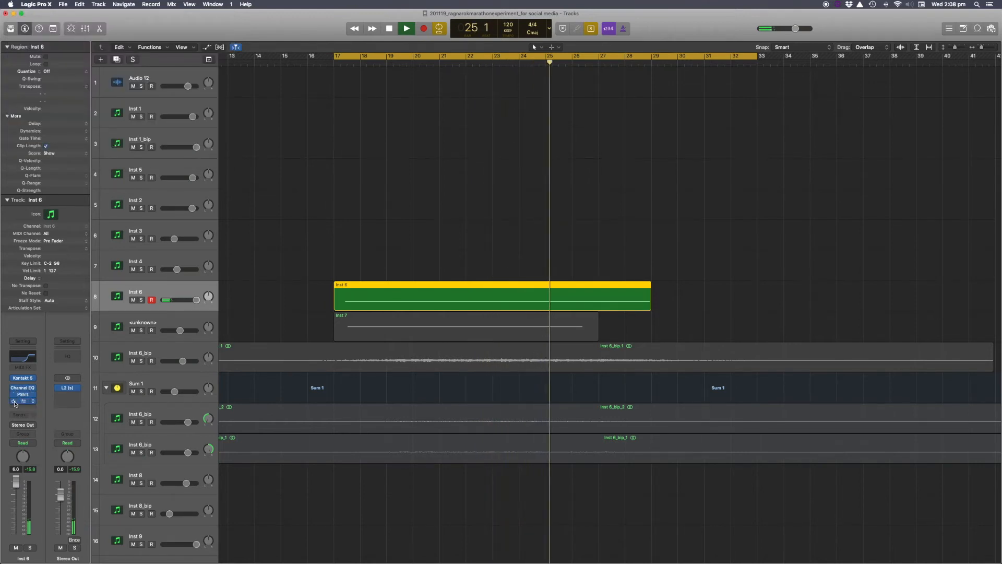
click(23, 403)
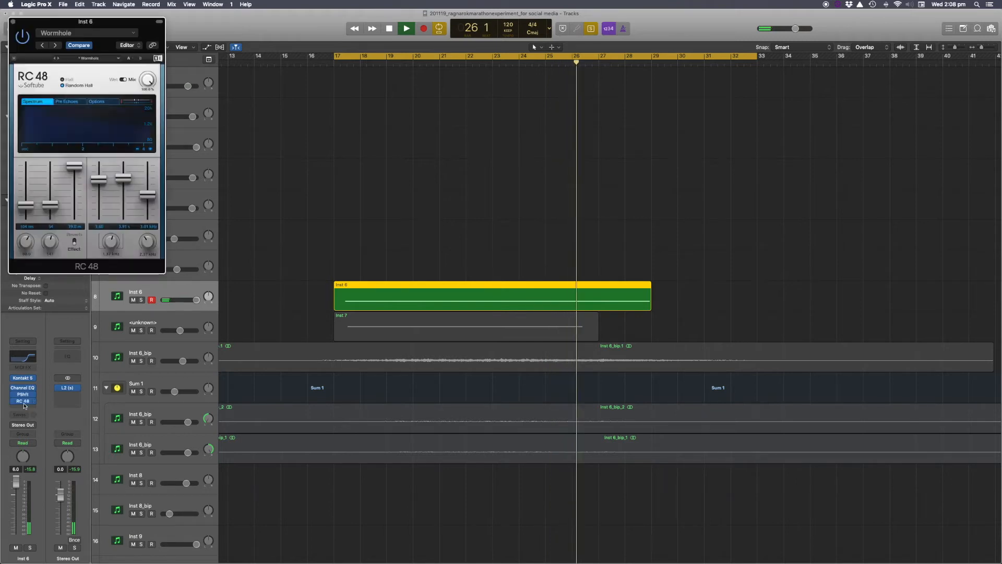
click(13, 24)
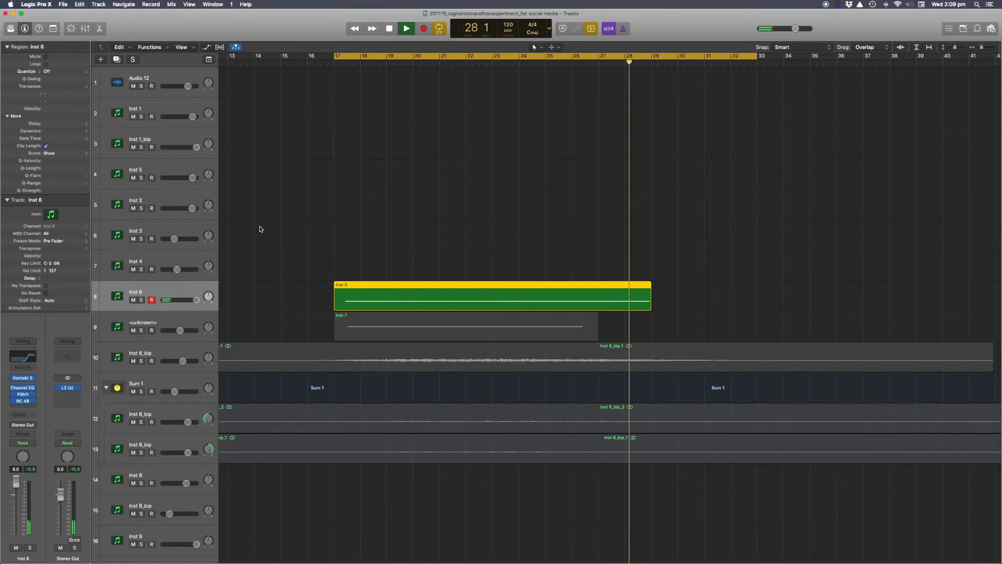
key(space)
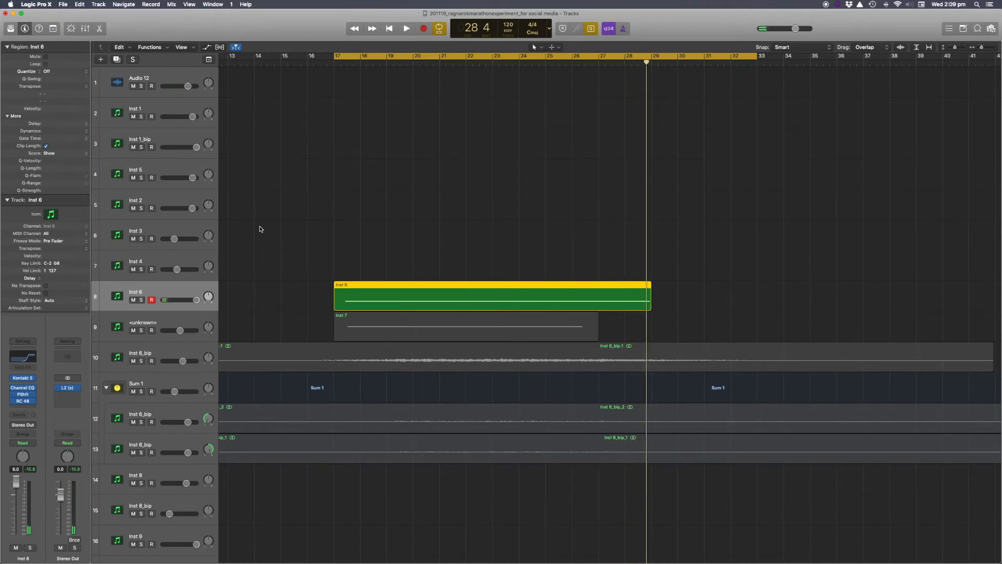
Solo the Inst 7 region in place of the Inst 6 region and play it from the start of the cycle.
click(139, 330)
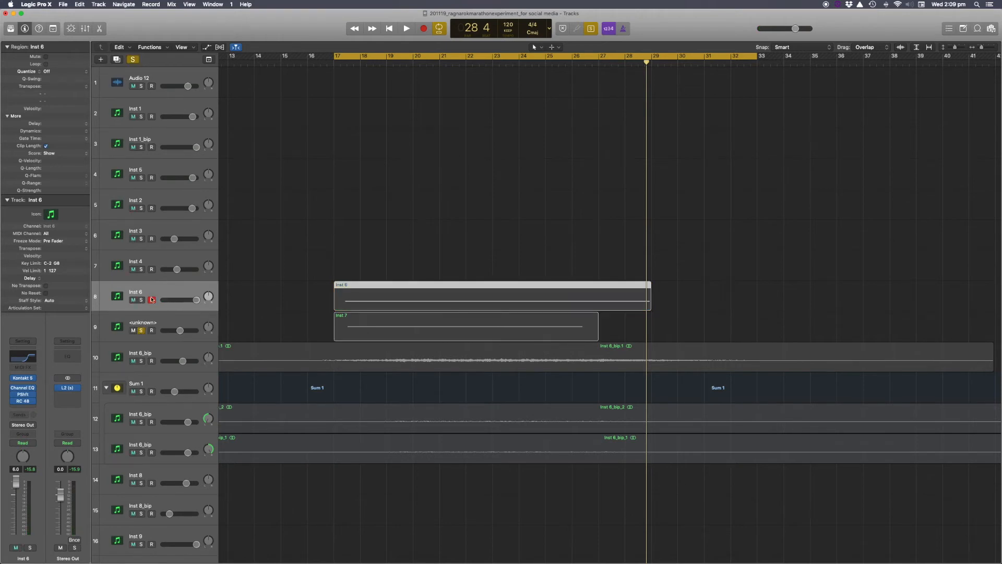
click(140, 330)
click(249, 306)
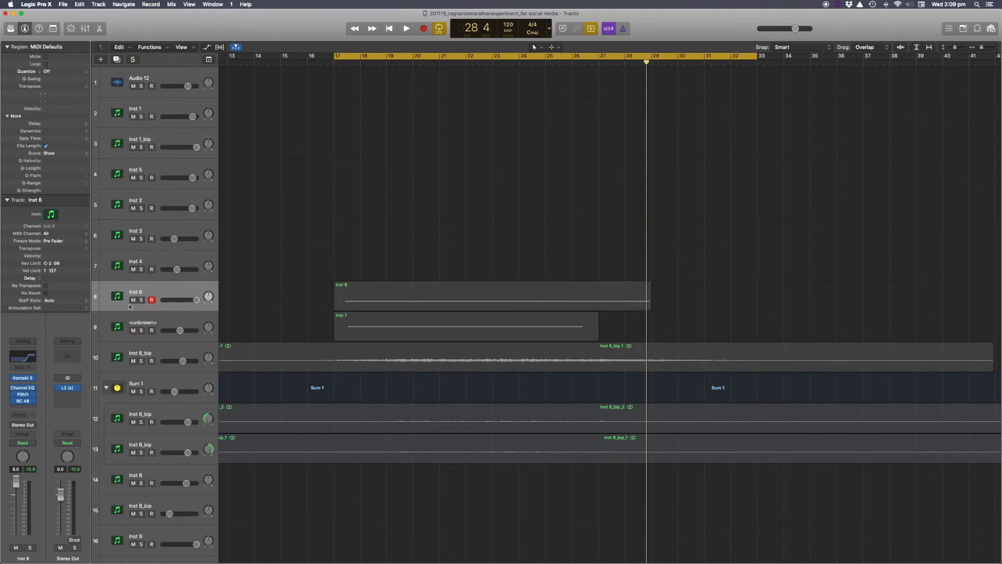
key(ctrl+s)
click(350, 329)
key(ctrl+s)
key(space)
click(208, 332)
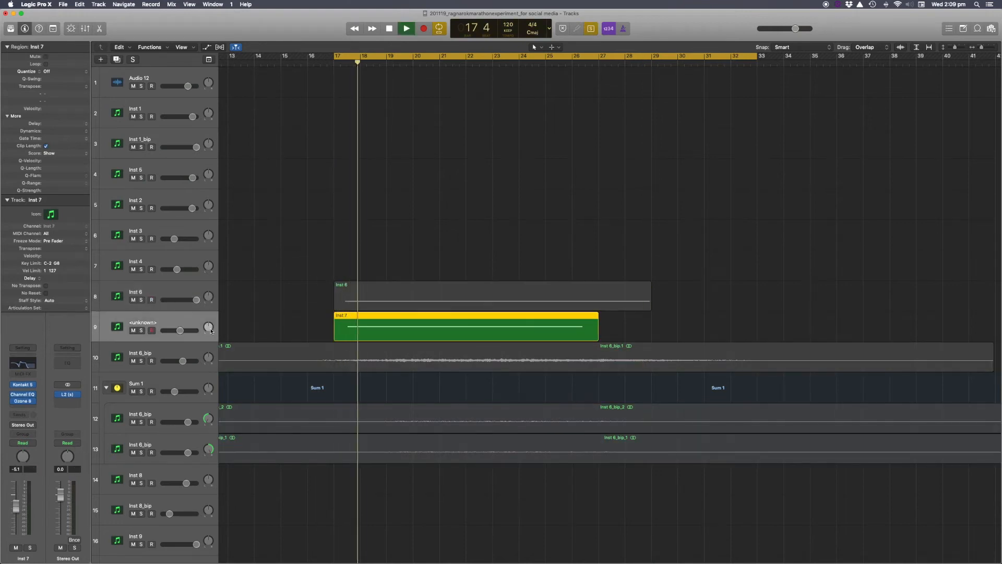
Open the Channel EQ on Inst 7 and compare the sound with the 1600 Hz high-cut band off and on, then stop playback.
click(23, 394)
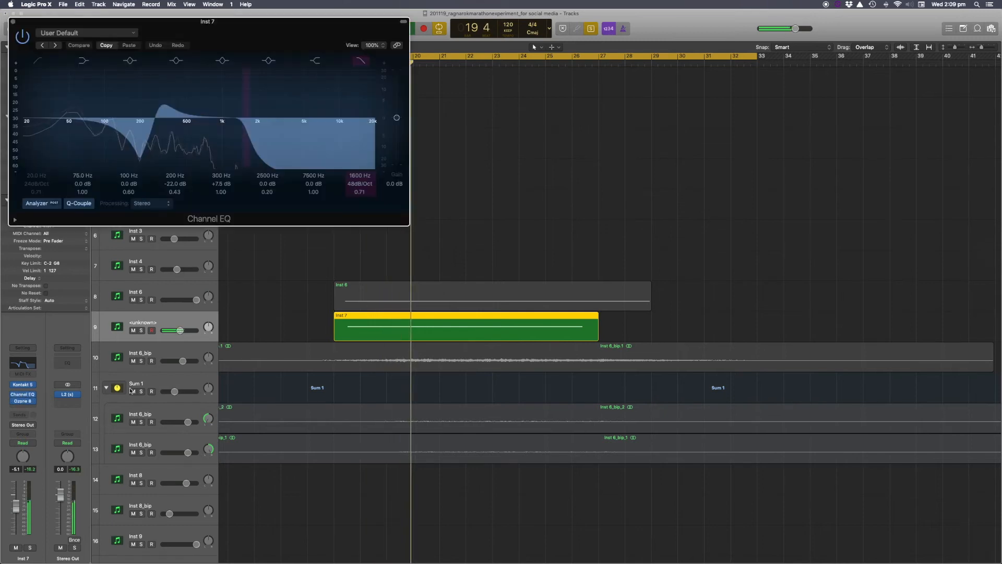
drag(77, 25, 596, 78)
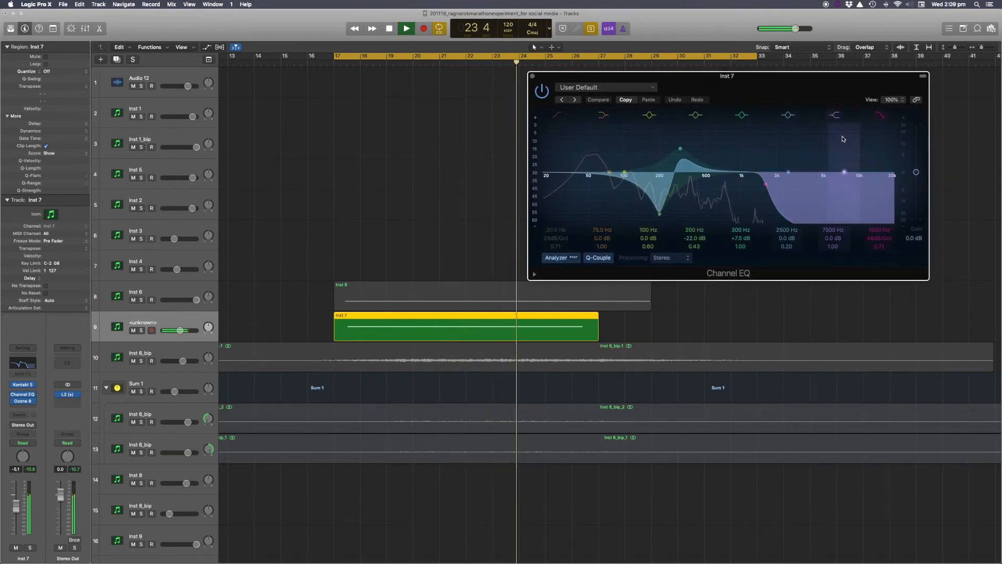
click(880, 115)
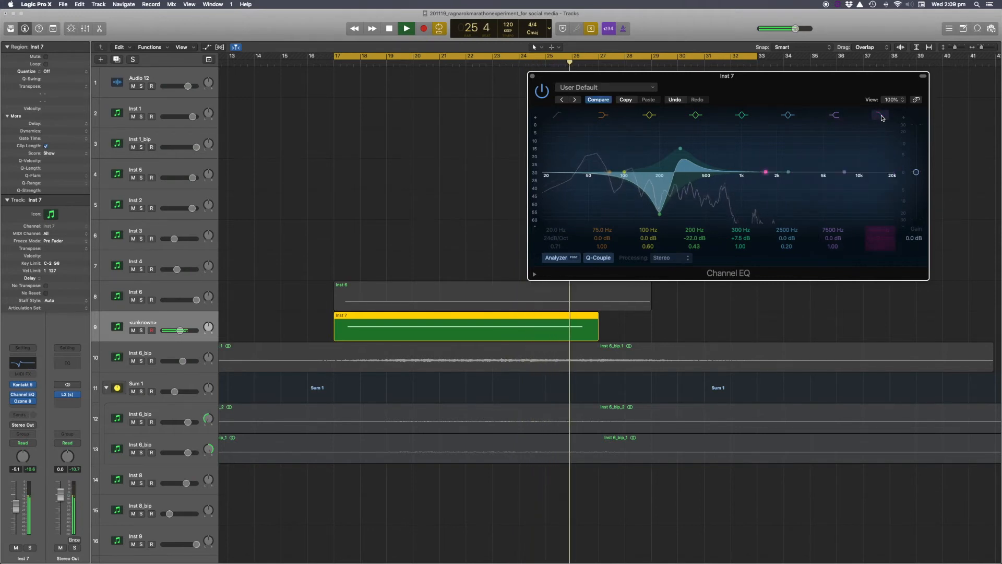
click(881, 116)
key(space)
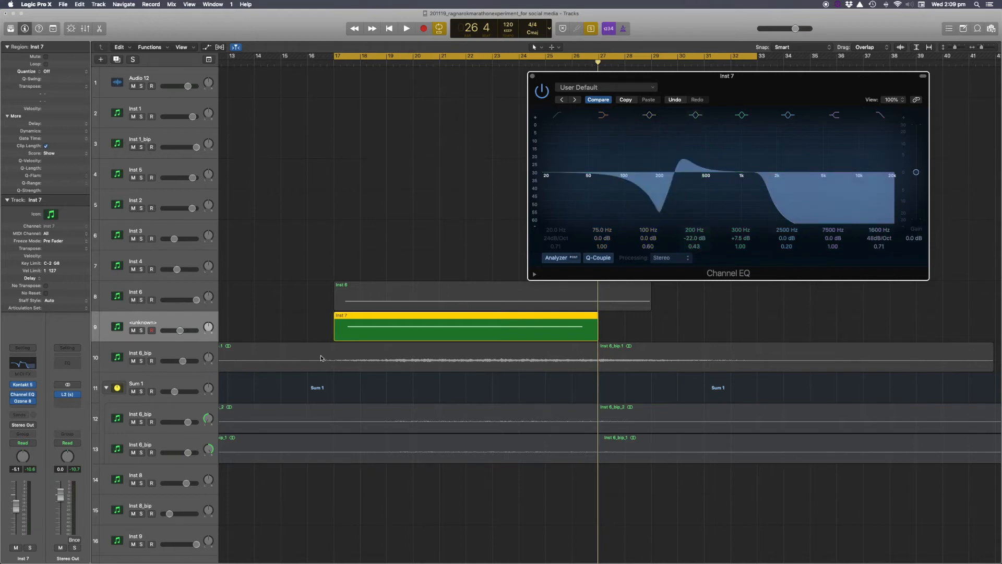
Toggle track 10's solo on and off, then solo its Inst 6_bip.1 region and play it briefly from the start of the cycle.
click(141, 362)
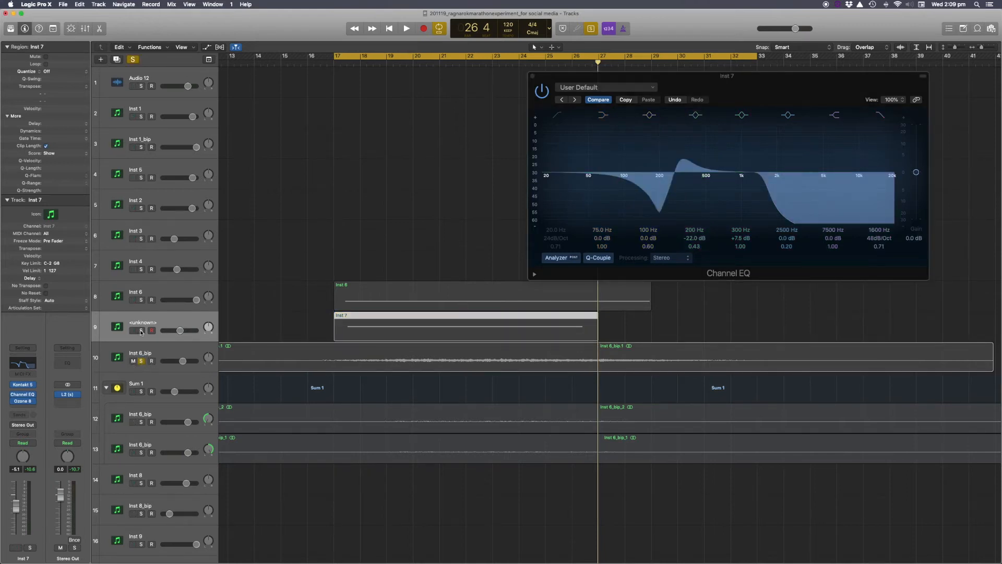
click(141, 362)
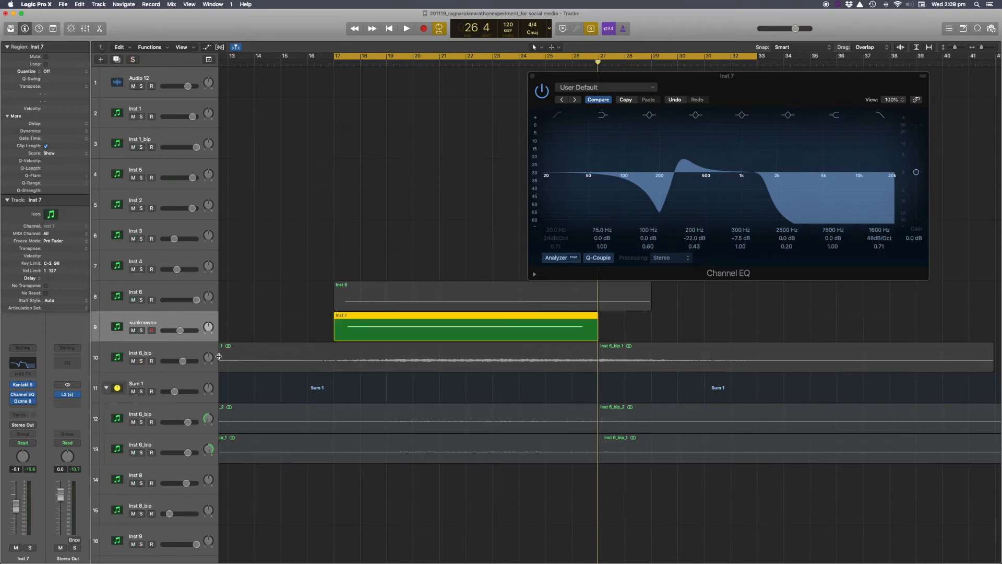
click(247, 364)
key(space)
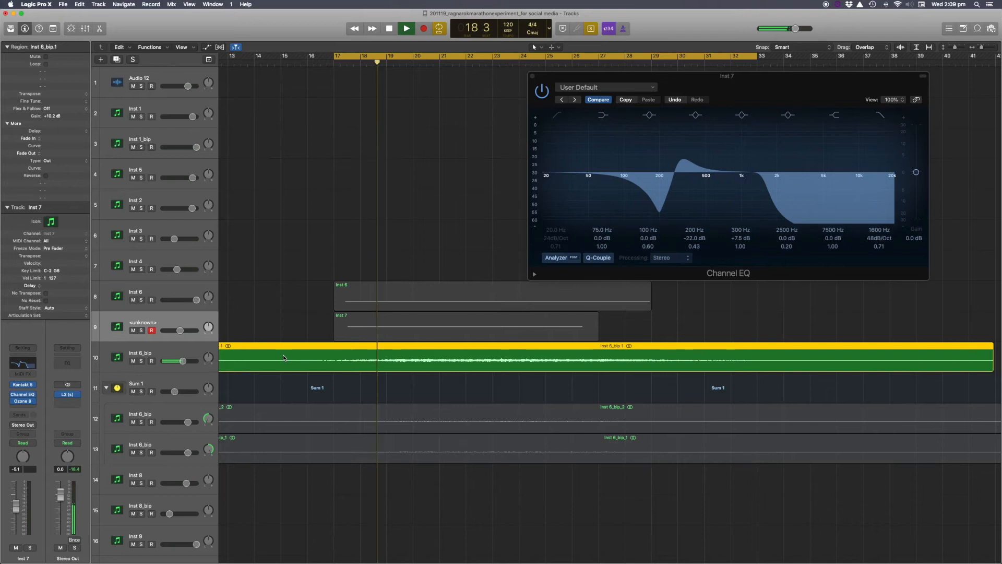
key(space)
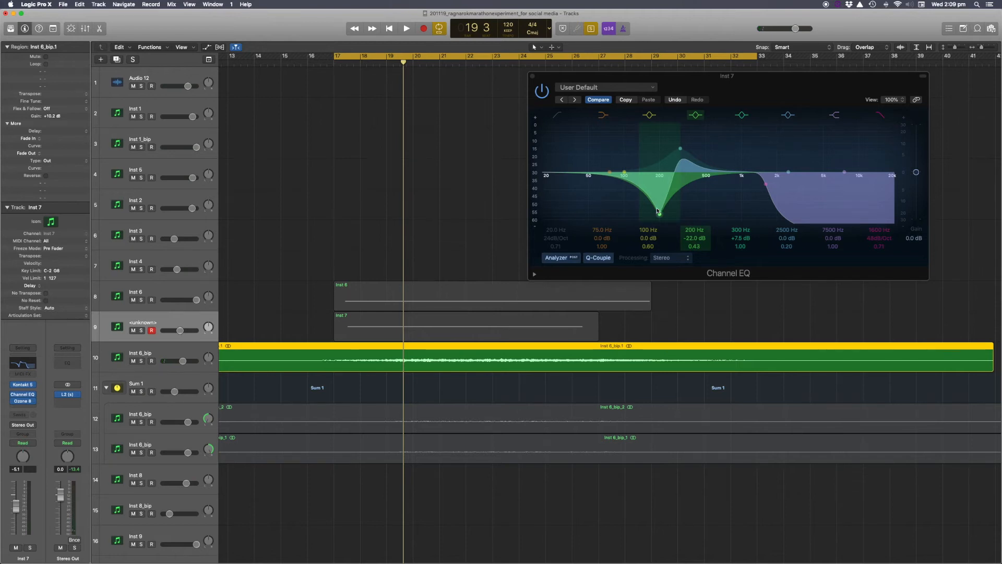
Examine the 200 Hz and 300 Hz bands in Inst 7's Channel EQ, toggling the 300 Hz band, and close the plug-in window.
click(737, 237)
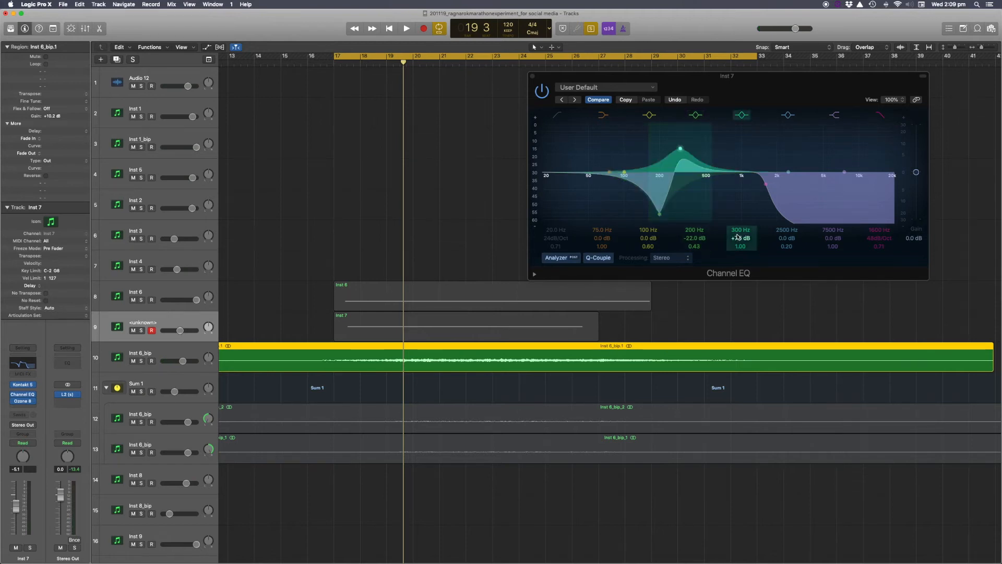
click(741, 115)
click(741, 114)
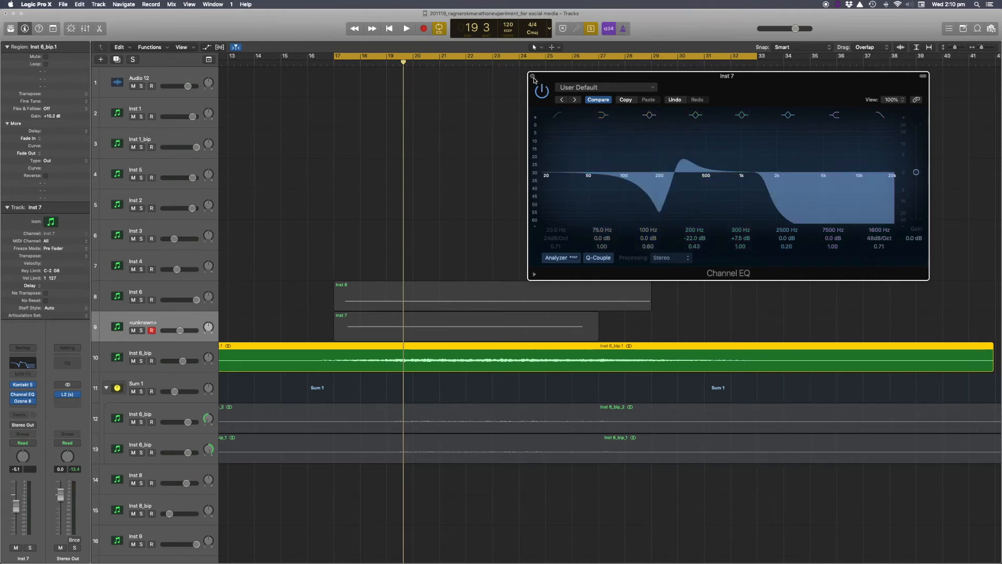
click(533, 77)
Bypass all inserts on the Inst 6_bip track above Sum 1 and play its soloed region dry.
scroll(158, 359, right, 1)
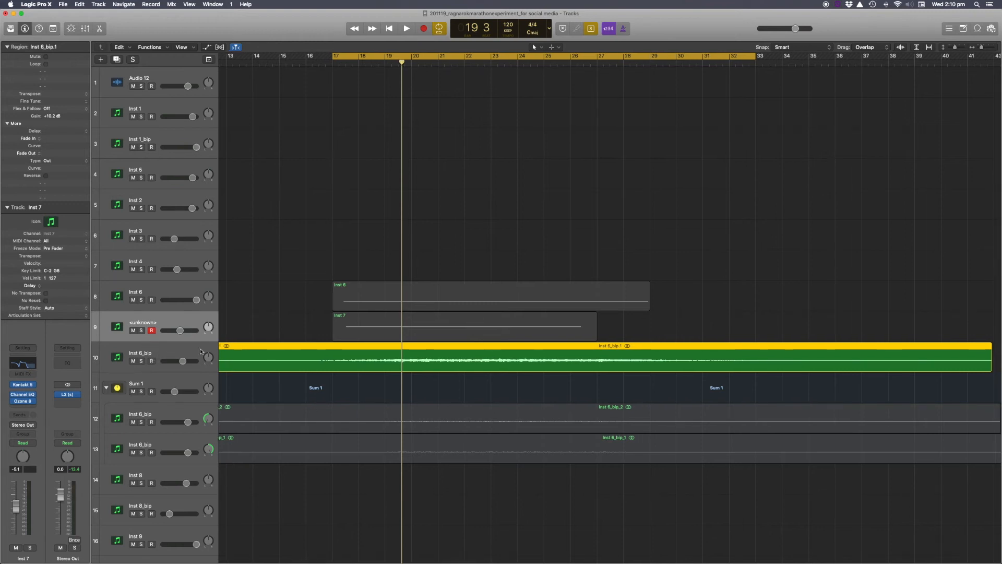
click(166, 357)
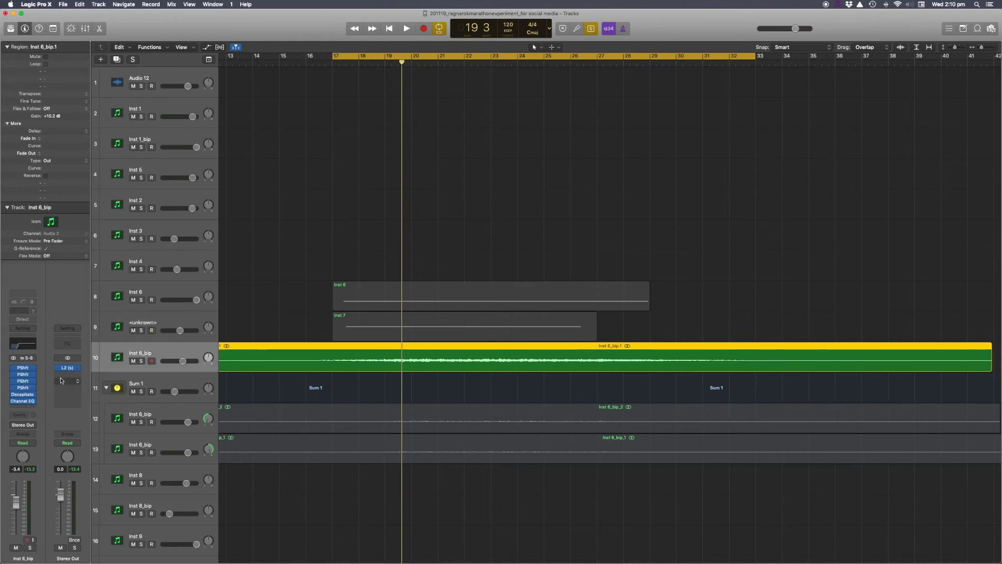
alt+click(13, 367)
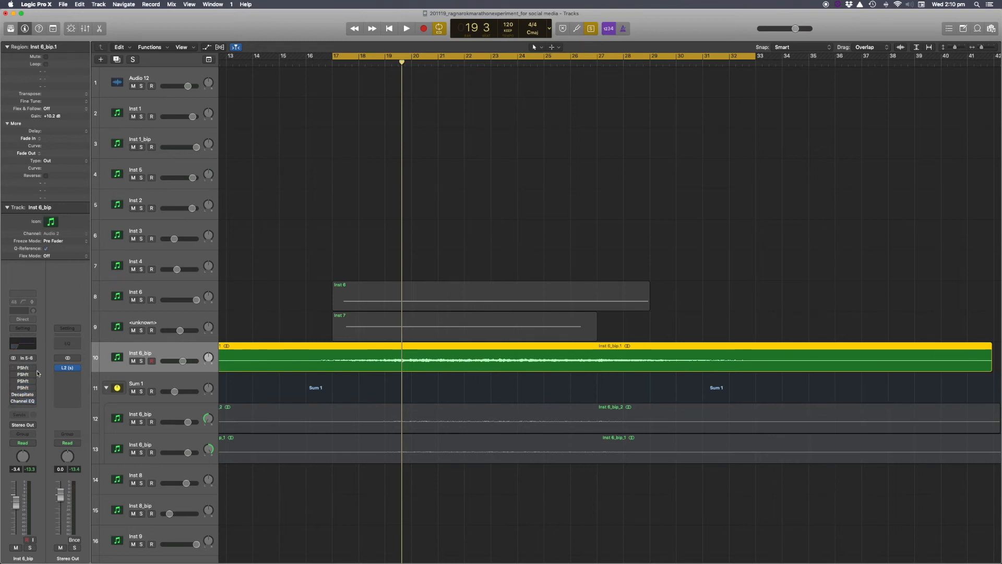
key(space)
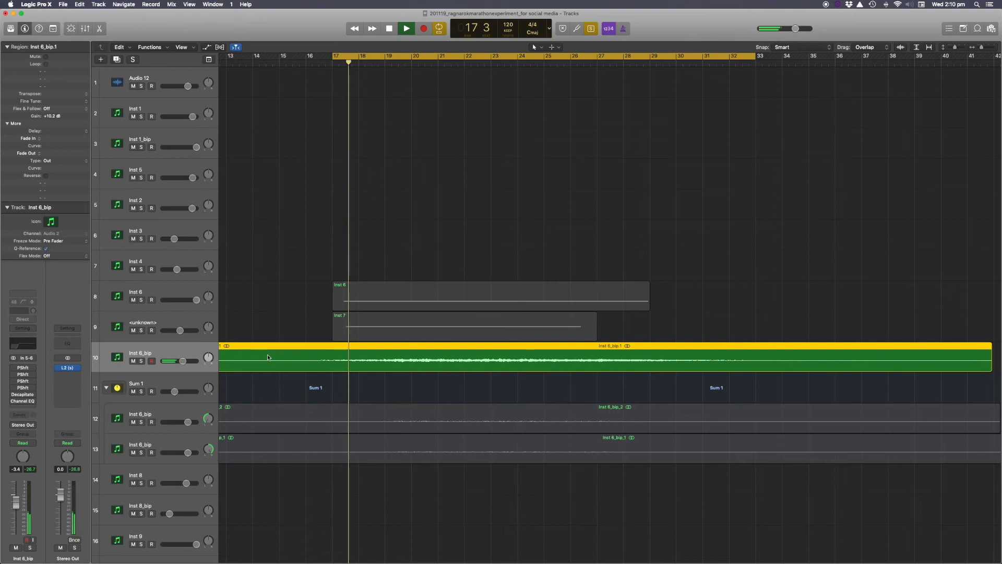
scroll(272, 331, left, 2)
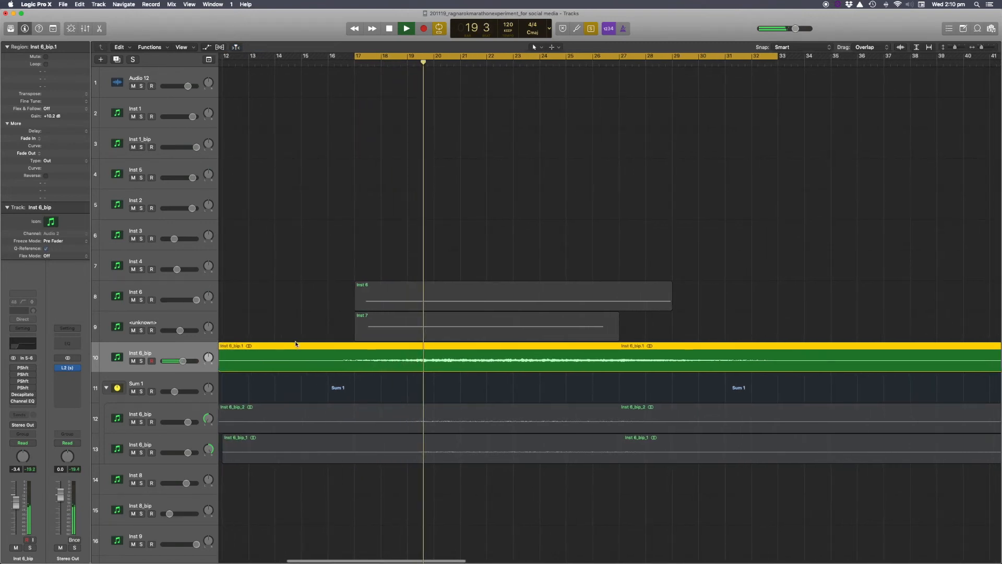
key(space)
Solo and play the two regions inside Sum 1, then switch back to the Inst 6_bip.1 region on track 10 and stop playback.
click(371, 397)
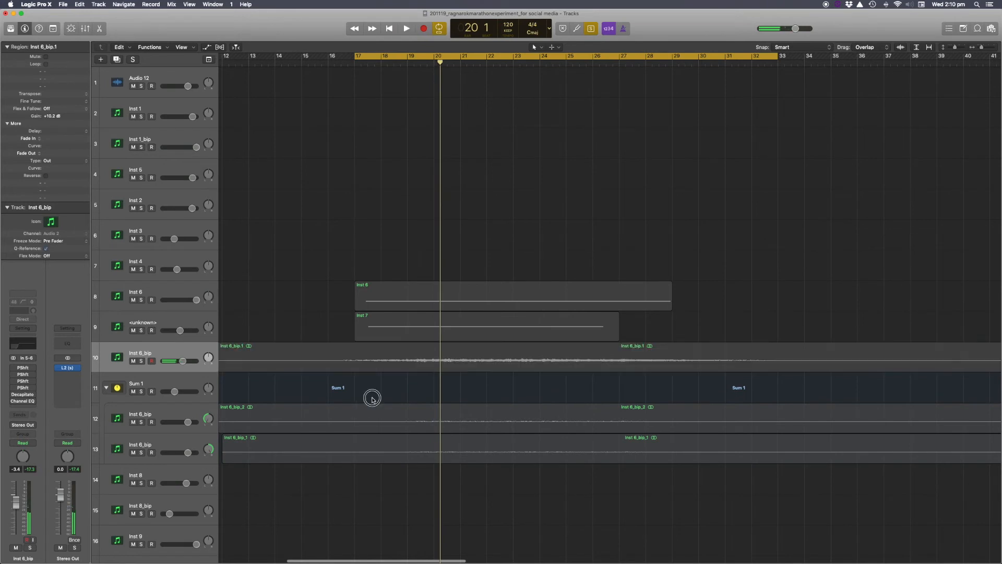
key(space)
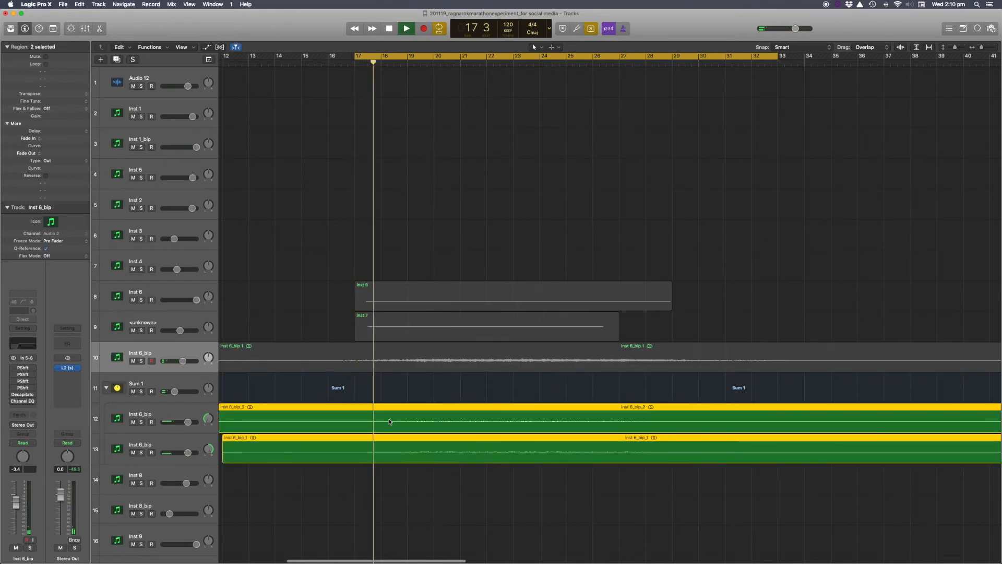
click(373, 368)
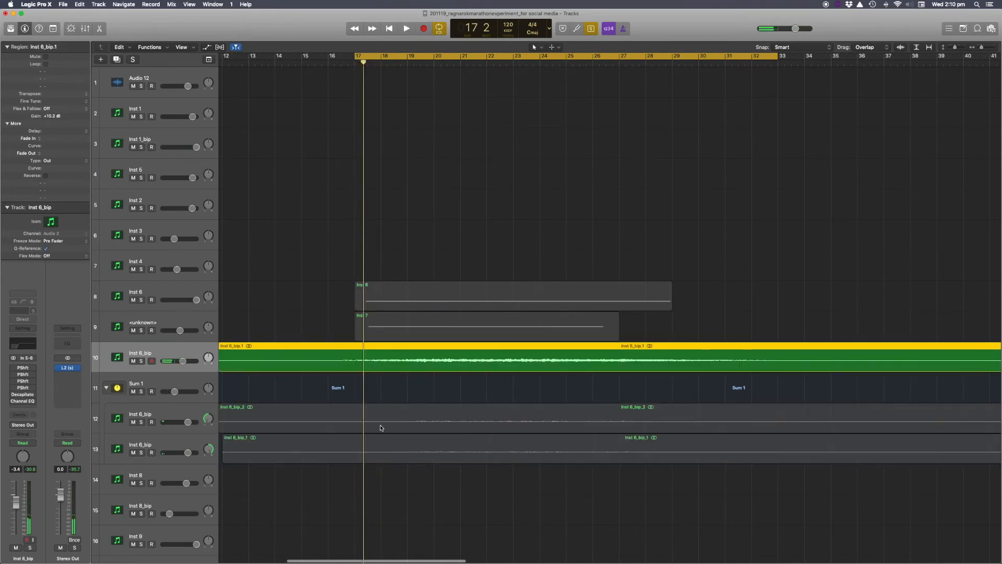
click(376, 377)
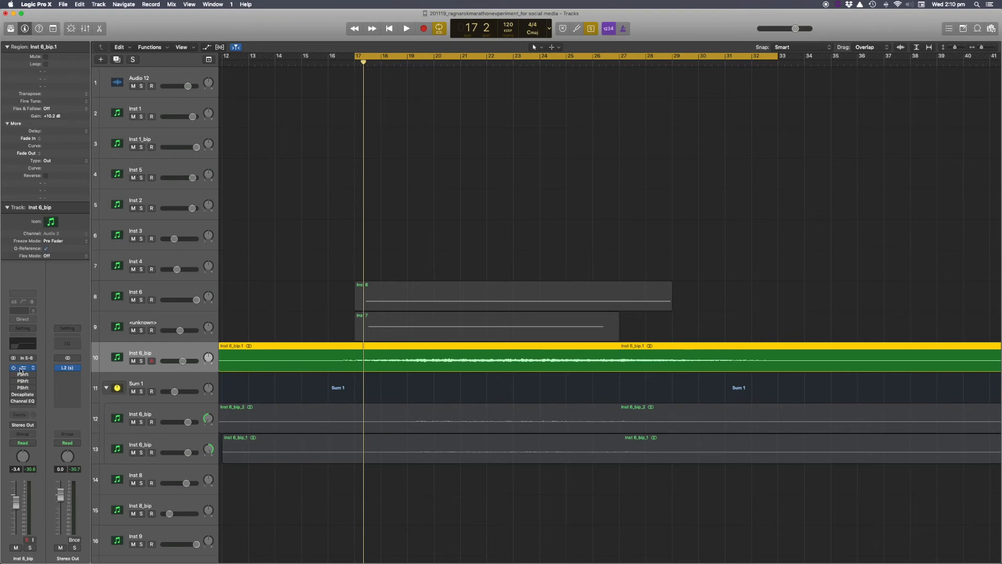
Re-enable the first Pitch Shifter on track 10, view its settings, and audition the region with it.
click(21, 368)
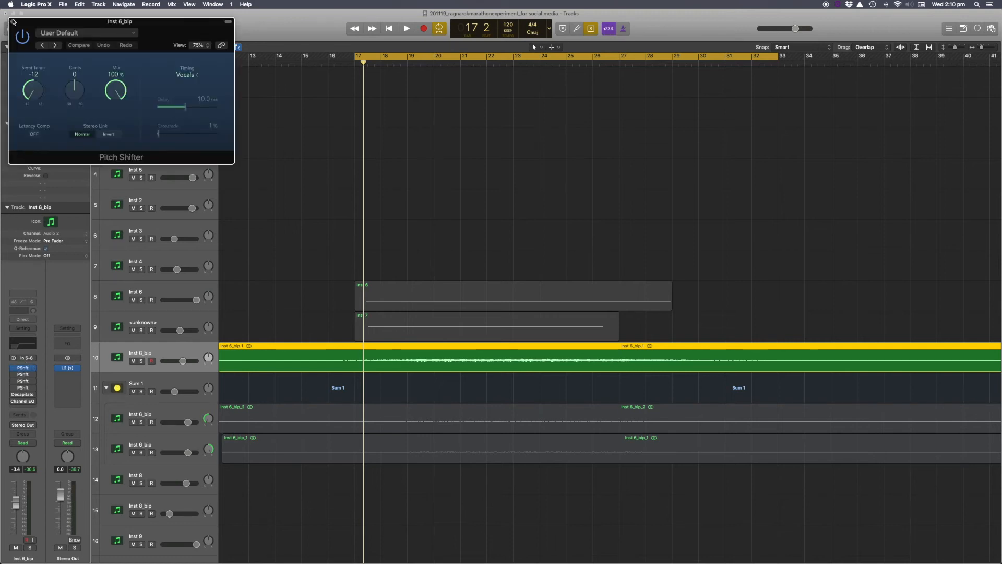
click(13, 22)
key(space)
key(space)
Re-enable the remaining three Pitch Shifters on track 10 one after another, playing the region to hear each added shift.
click(14, 375)
key(space)
key(space)
click(14, 382)
key(space)
key(space)
key(space)
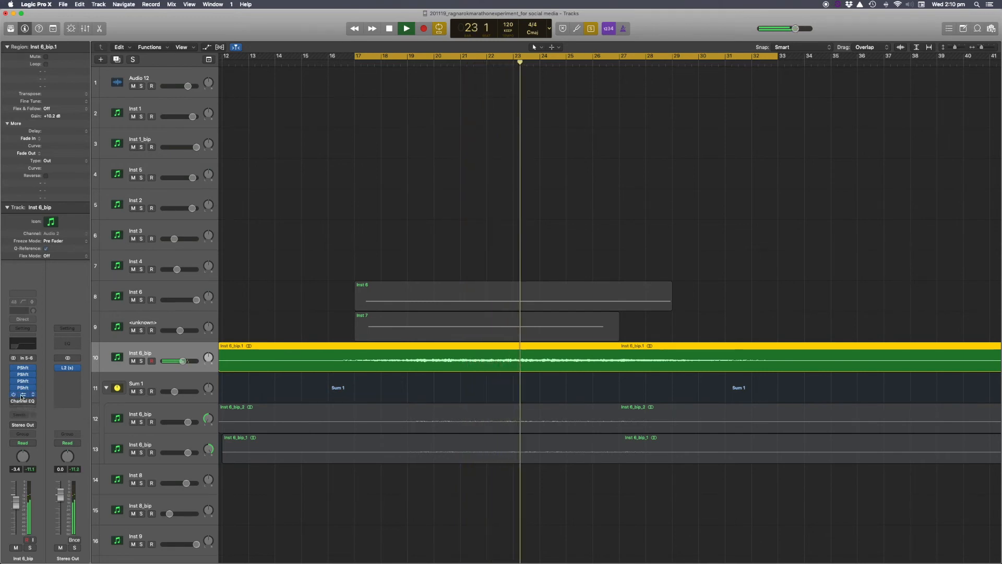
Re-enable the Decapitator and Channel EQ on track 10 during playback, view the EQ's low-cut curve, then close it and stop.
click(21, 396)
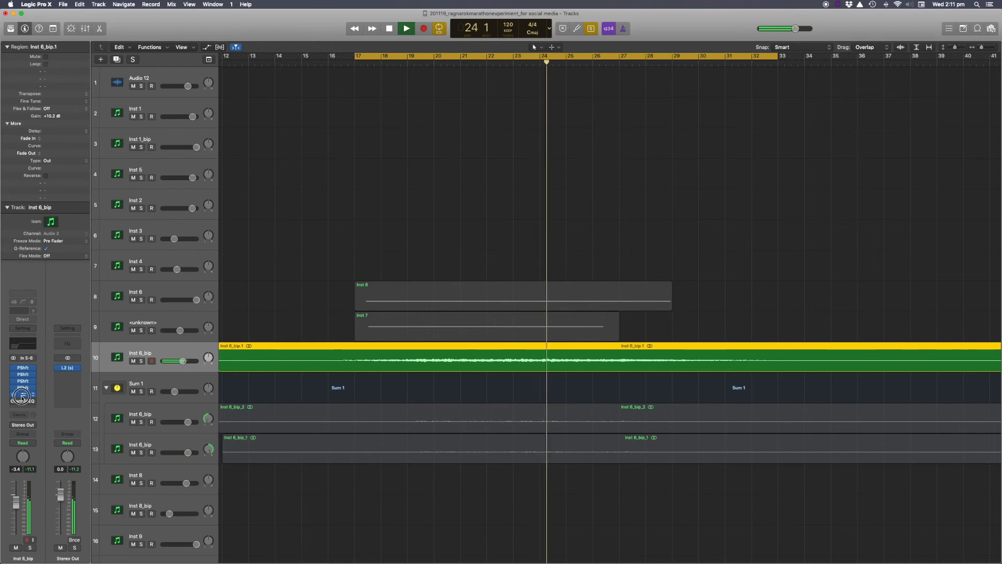
click(23, 396)
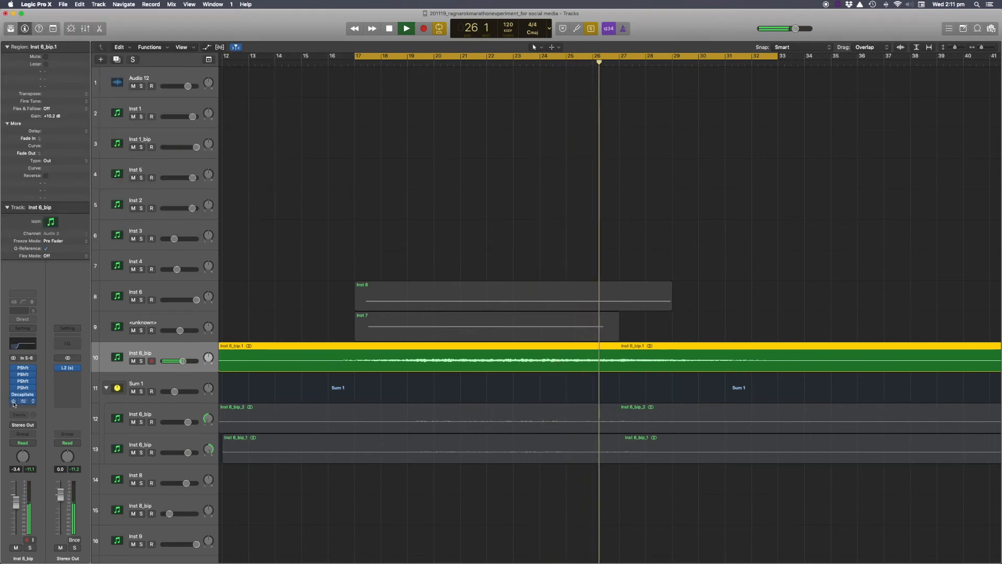
click(21, 401)
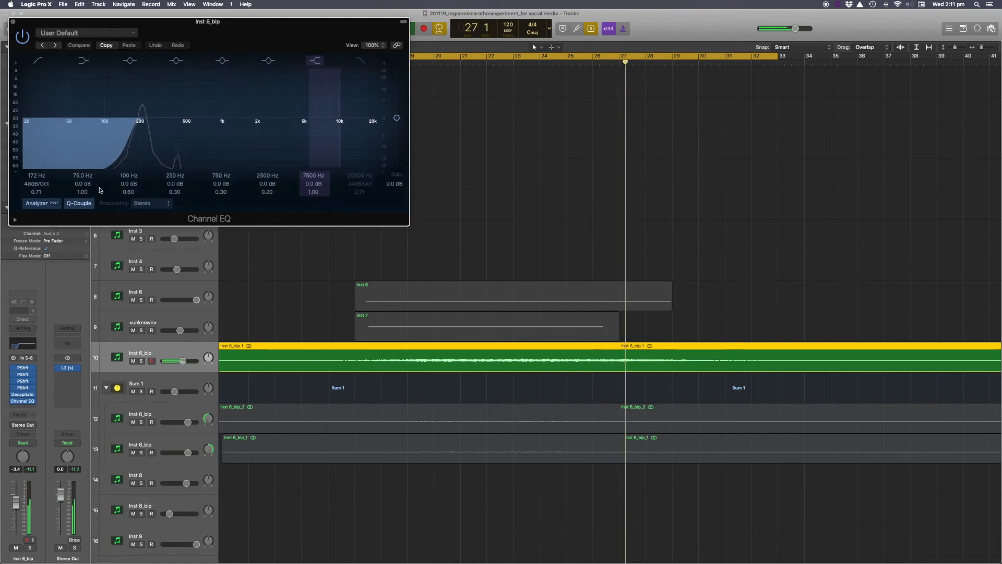
click(13, 25)
click(391, 326)
click(359, 359)
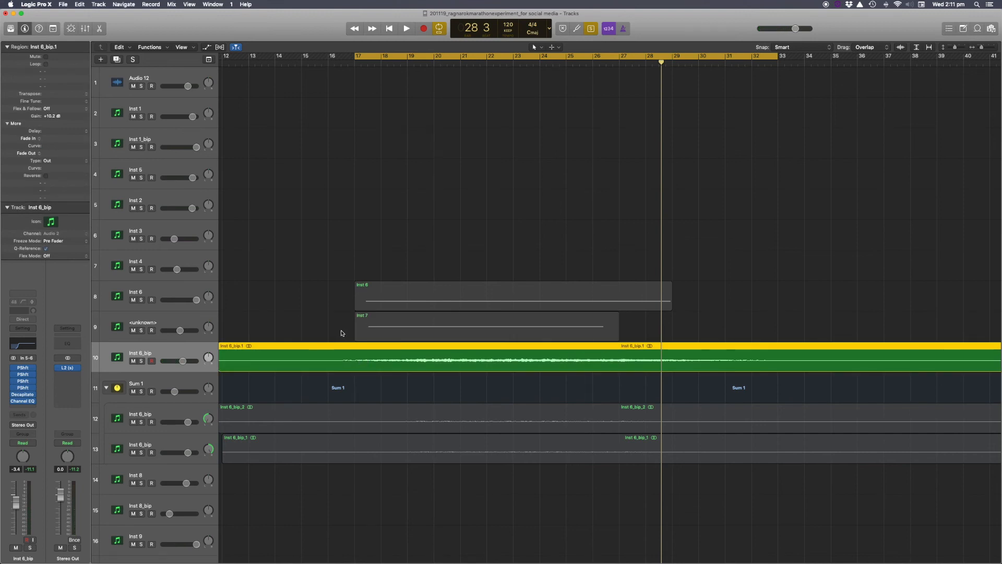
Solo the two Sum 1 regions, then select the Inst 6_bip_2 layer on track 12 and view its Pitch Shifter settings.
click(365, 395)
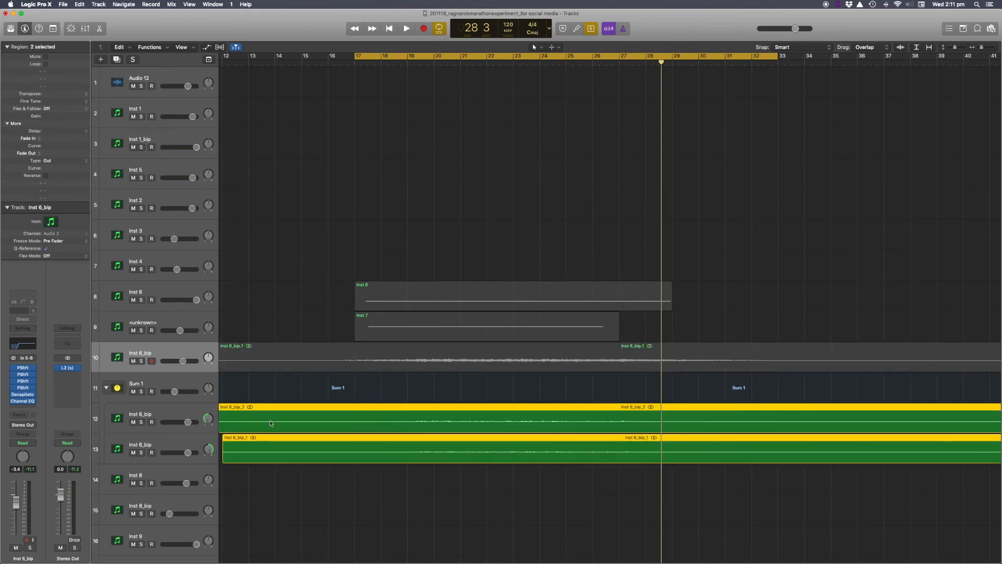
click(167, 415)
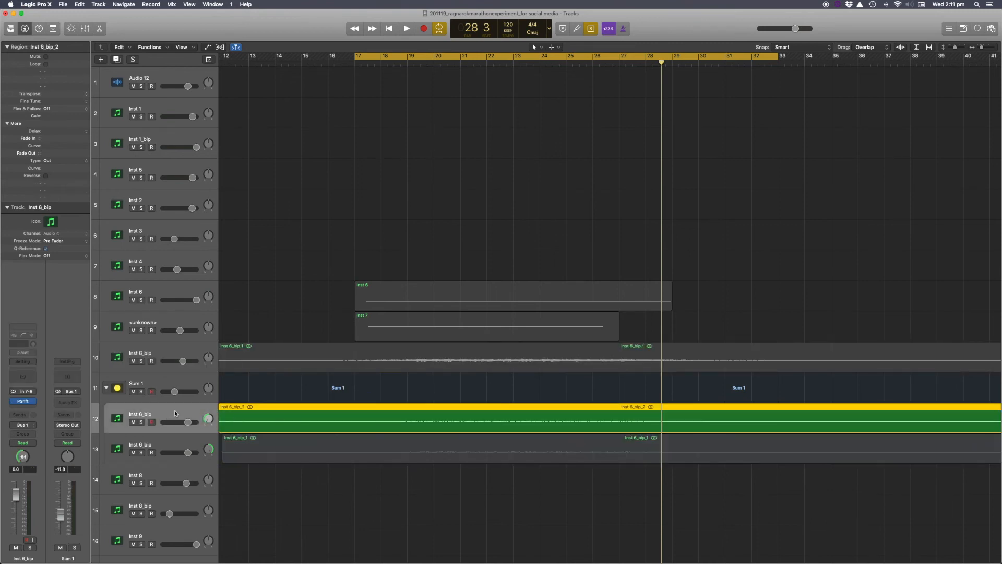
click(305, 362)
click(306, 417)
click(24, 402)
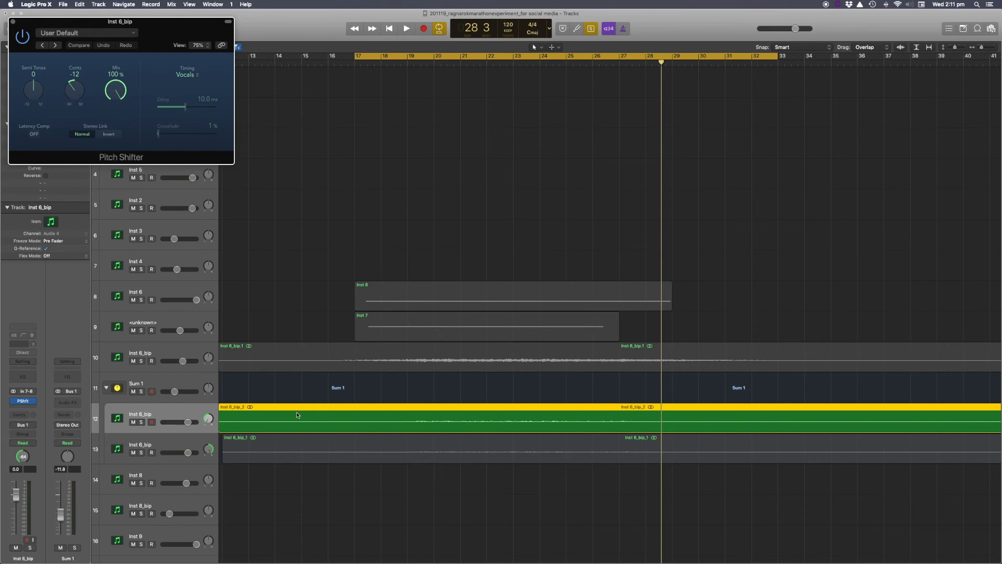
Close track 12's Pitch Shifter, select the Inst 6_bip_1 layer on track 13, and view its Pitch Shifter settings before closing them.
scroll(281, 414, left, 2)
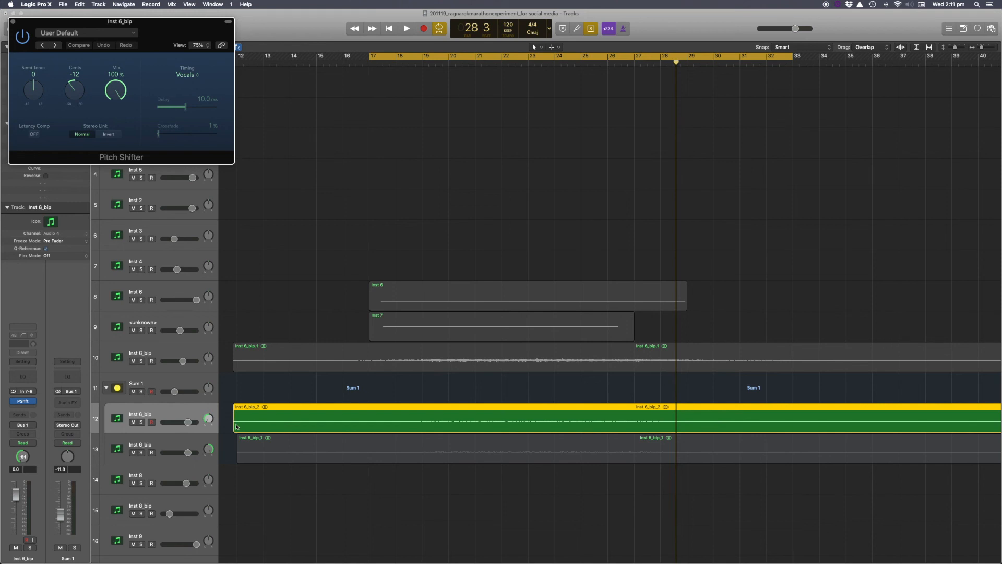
click(175, 439)
click(152, 415)
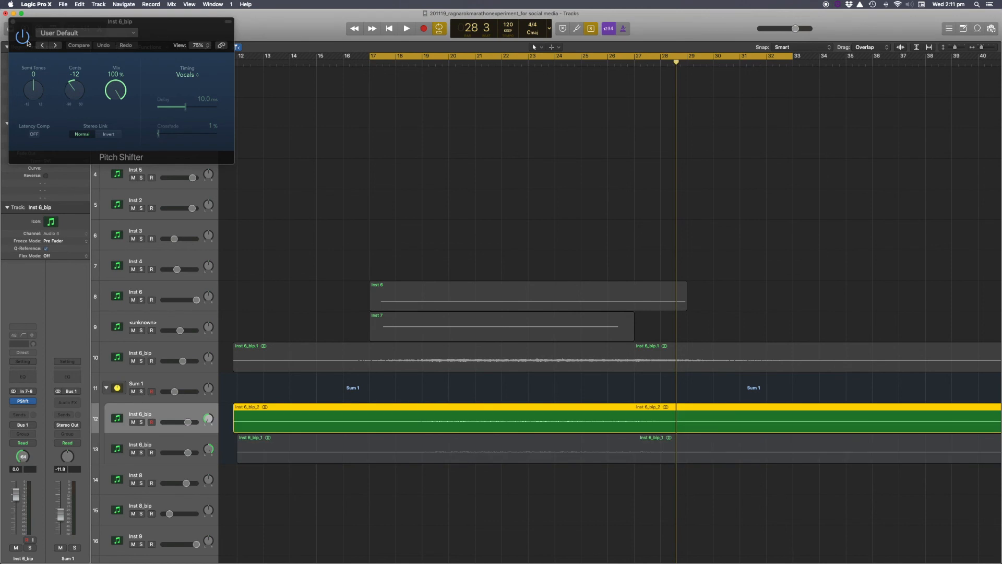
click(12, 23)
key(Down)
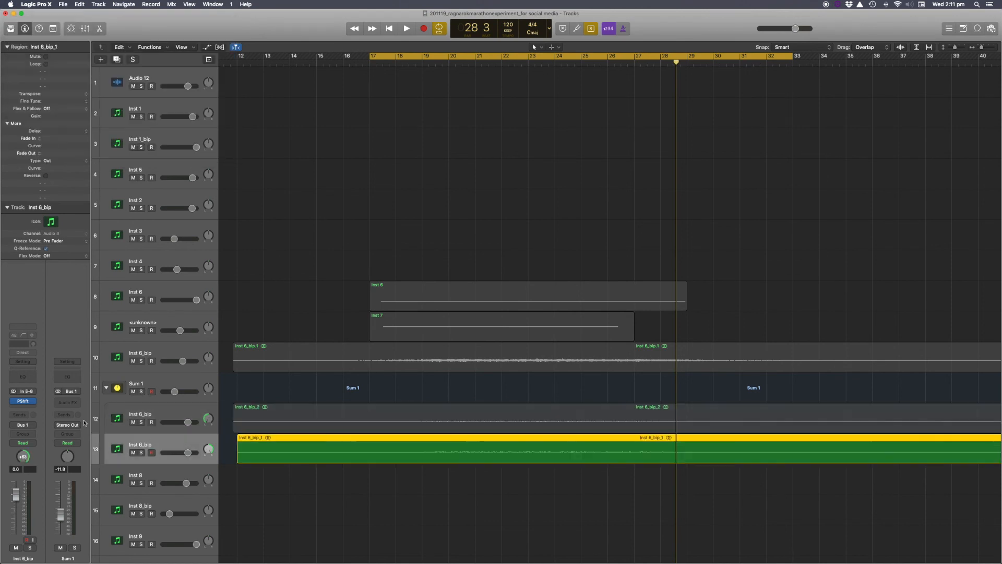
click(24, 401)
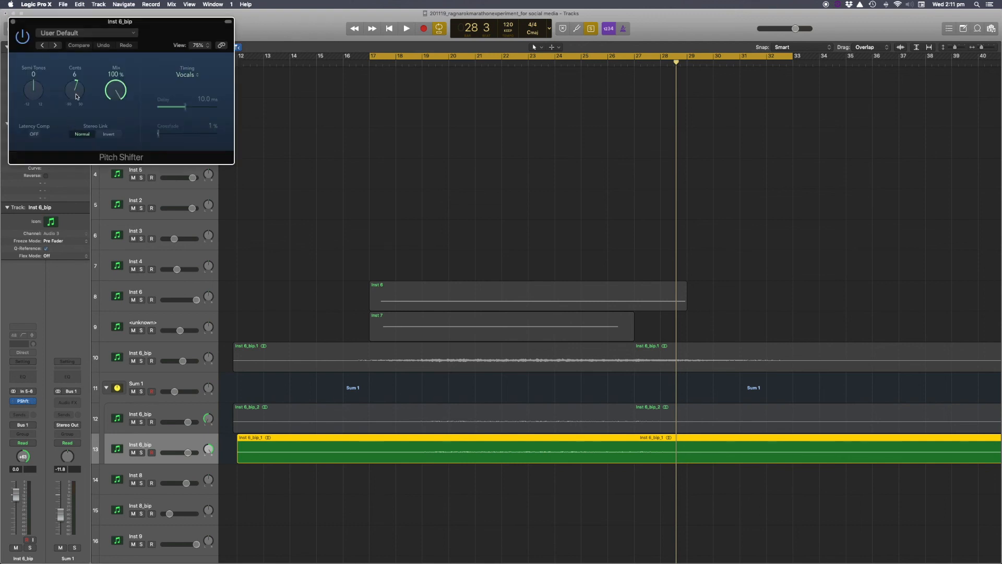
click(13, 23)
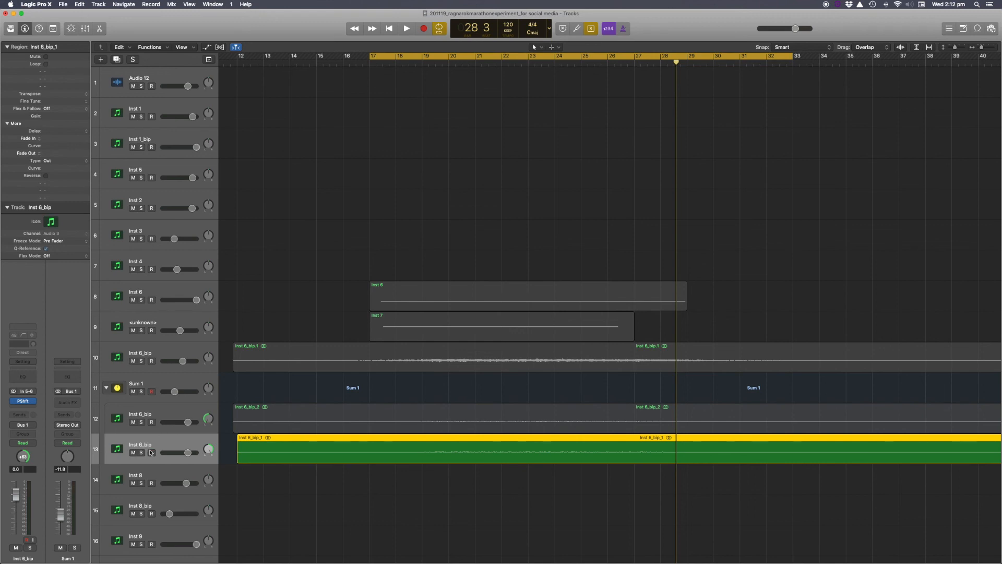
Turn off solo mode, play all the drone layers together, and switch the cycle off before stopping playback.
key(super+a)
key(space)
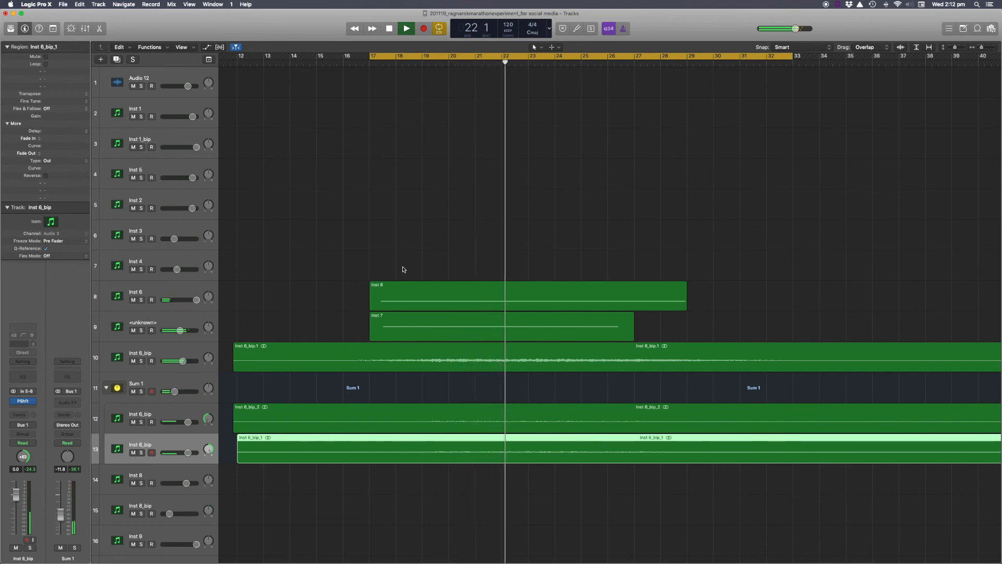
scroll(410, 264, down, 5)
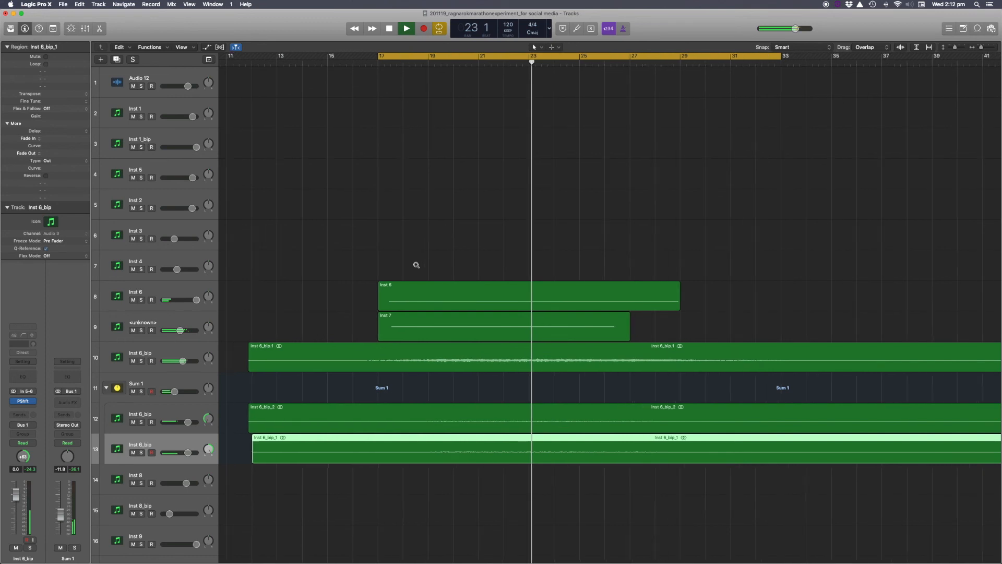
scroll(409, 263, right, 3)
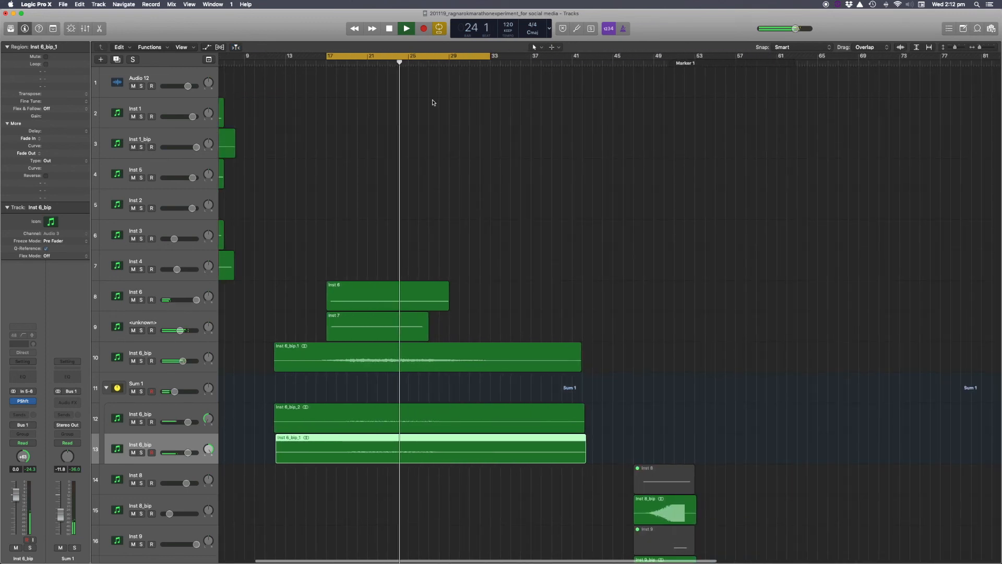
key(c)
scroll(484, 228, right, 1)
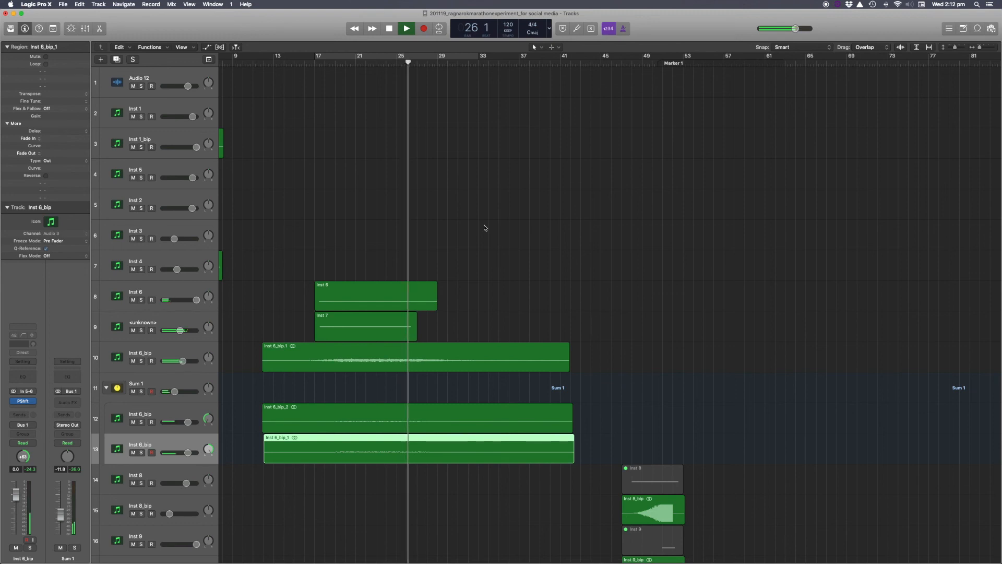
key(space)
Look over the next groups of regions, from Inst 8 down to Inst 14, between about bars 47 and 61.
scroll(484, 229, right, 4)
scroll(484, 228, down, 2)
scroll(484, 228, down, 6)
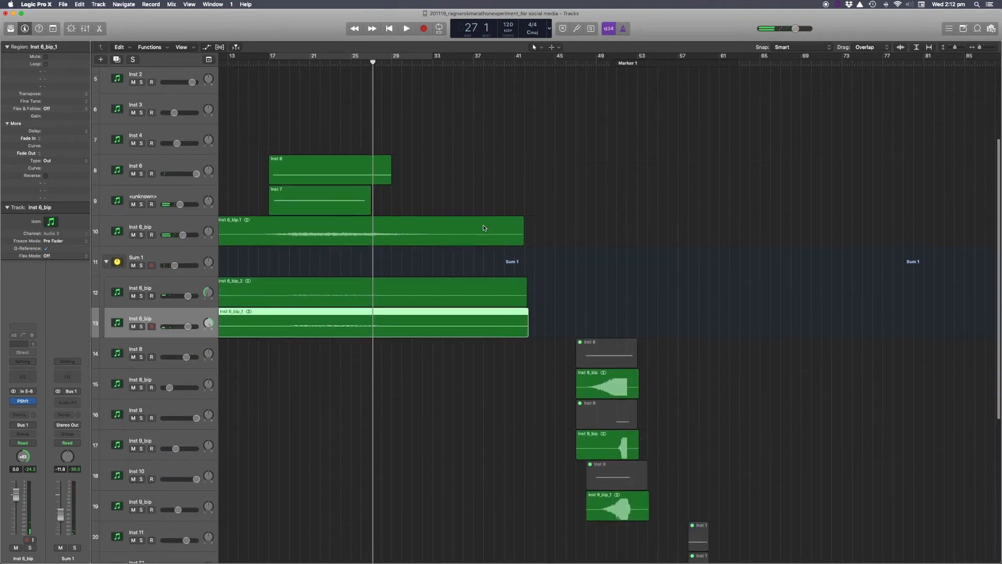
scroll(483, 227, down, 1)
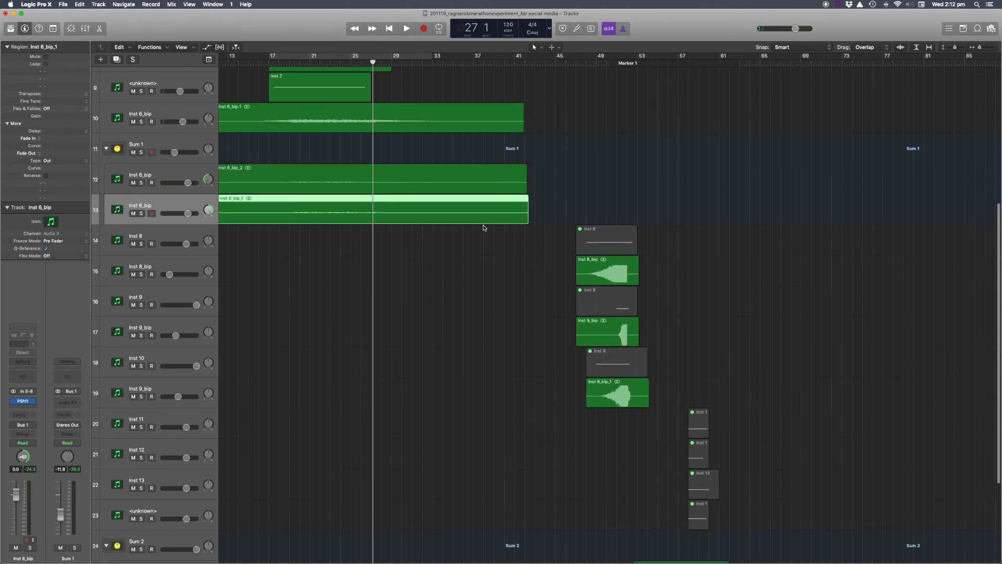
scroll(484, 228, right, 7)
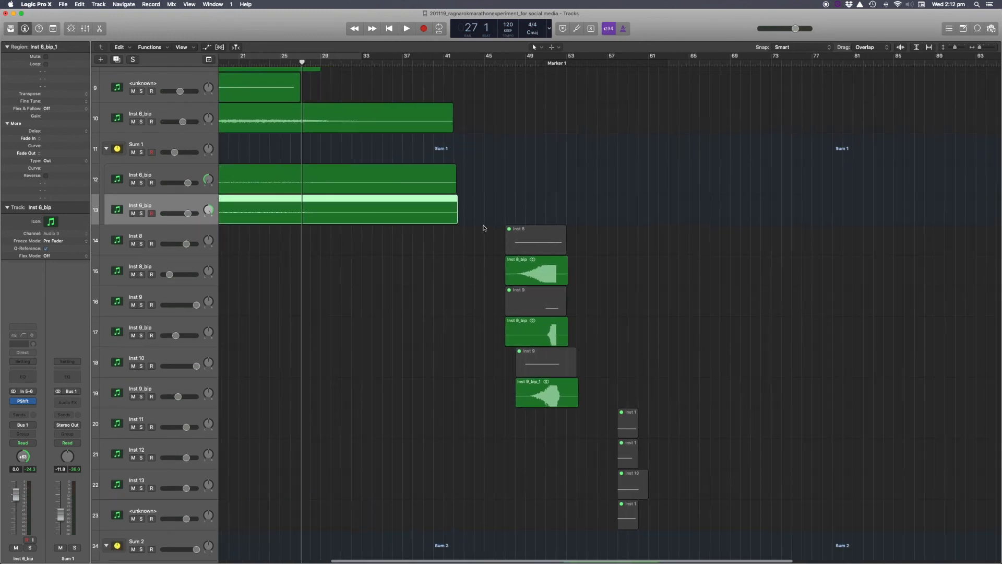
scroll(484, 228, up, 3)
scroll(485, 228, right, 2)
scroll(483, 228, right, 6)
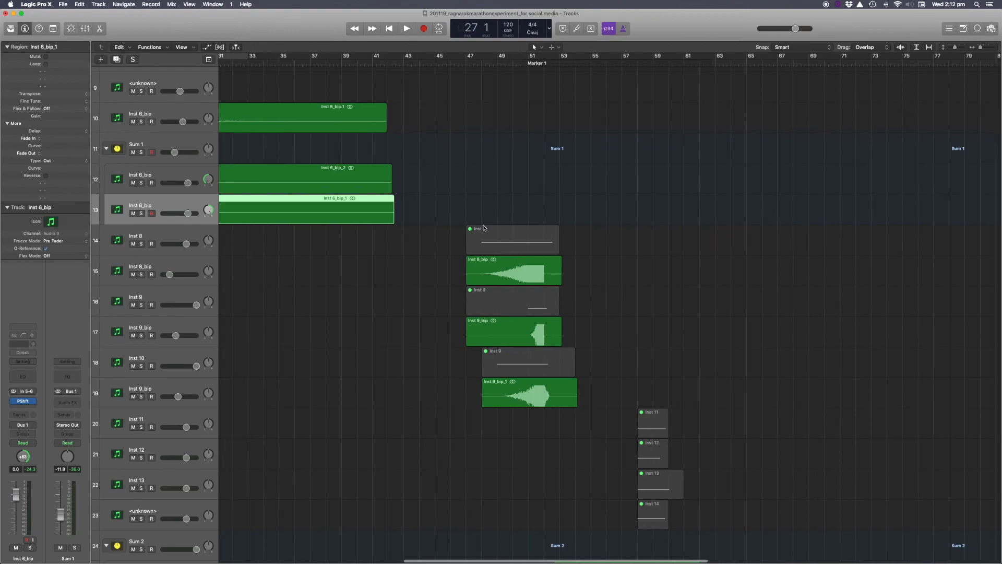